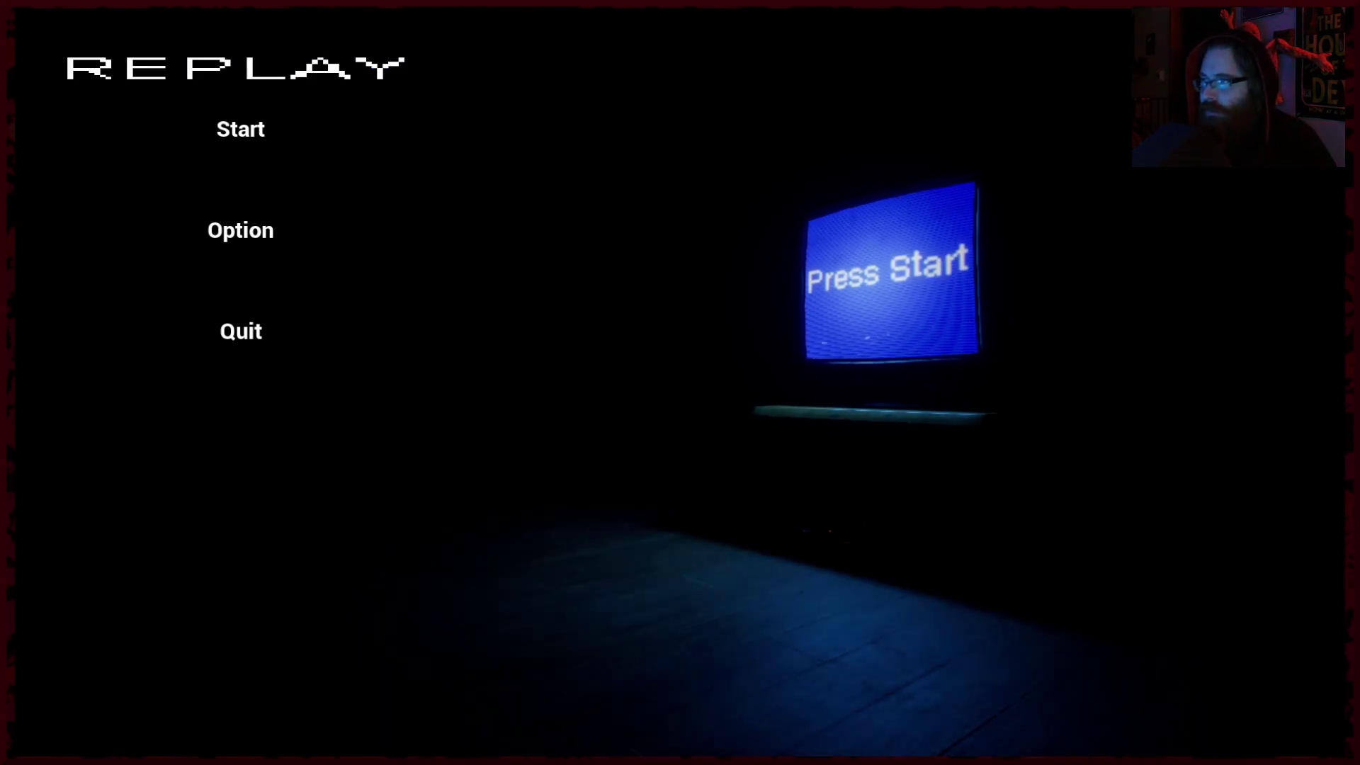
# Back out of the settings to the main menu and start a new game.
pyautogui.press('Return')
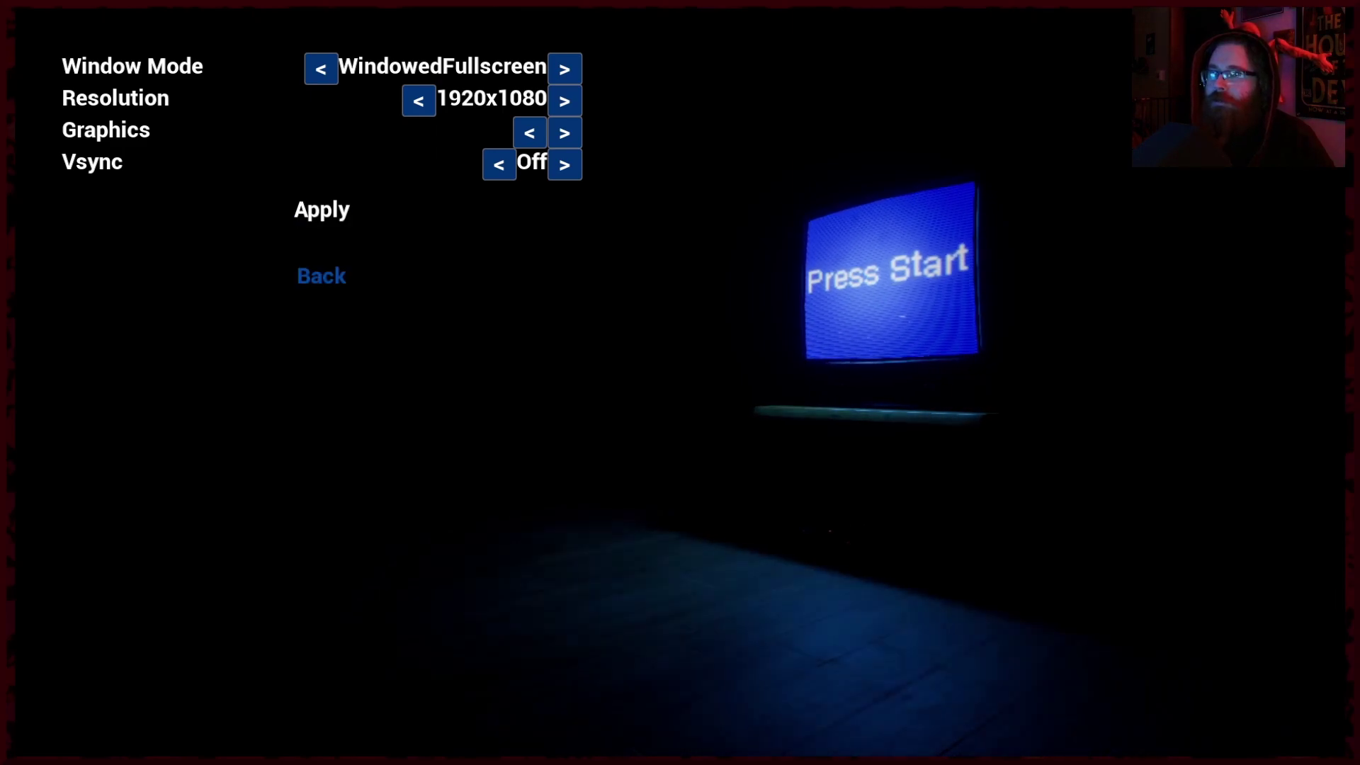
pyautogui.press('Return')
pyautogui.press('Up')
pyautogui.press('Return')
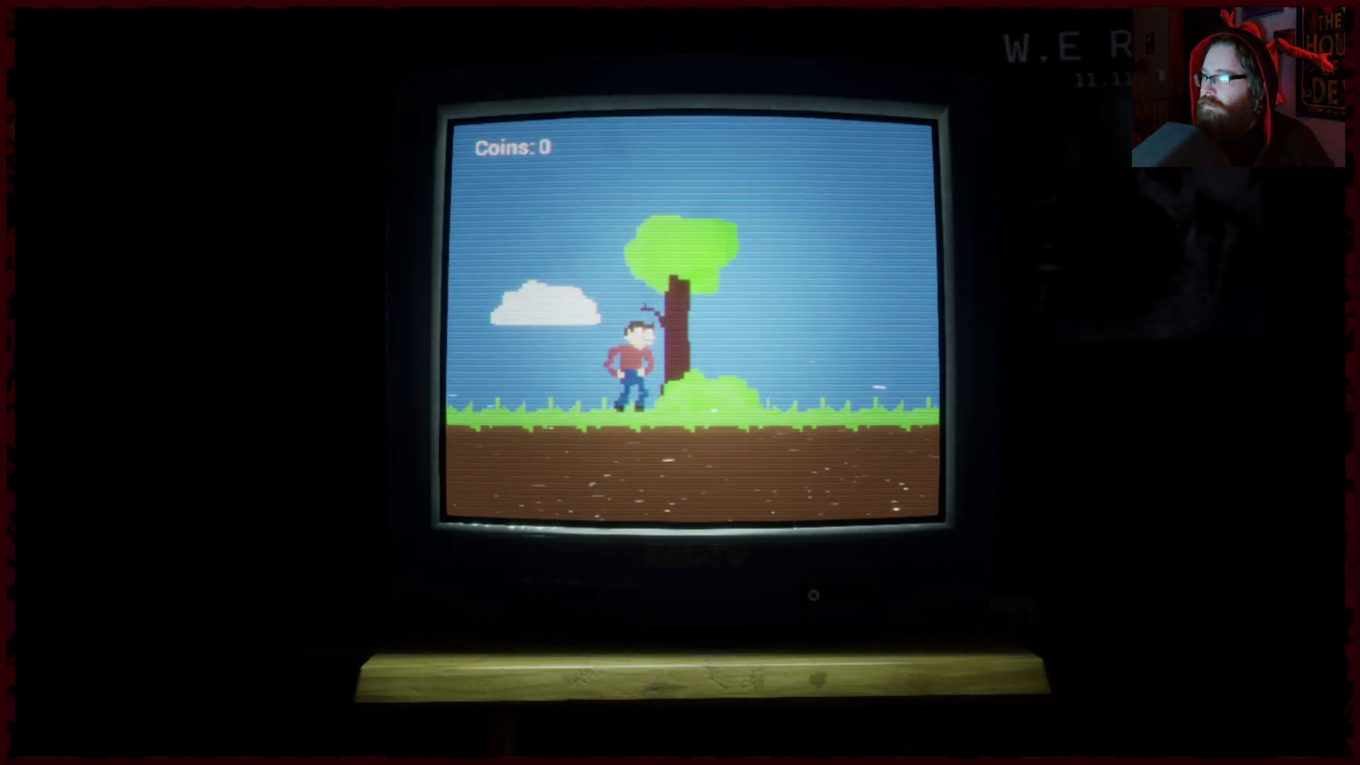
# Run right past the tree and jump toward the red barn, collecting coins.
pyautogui.press('Right')
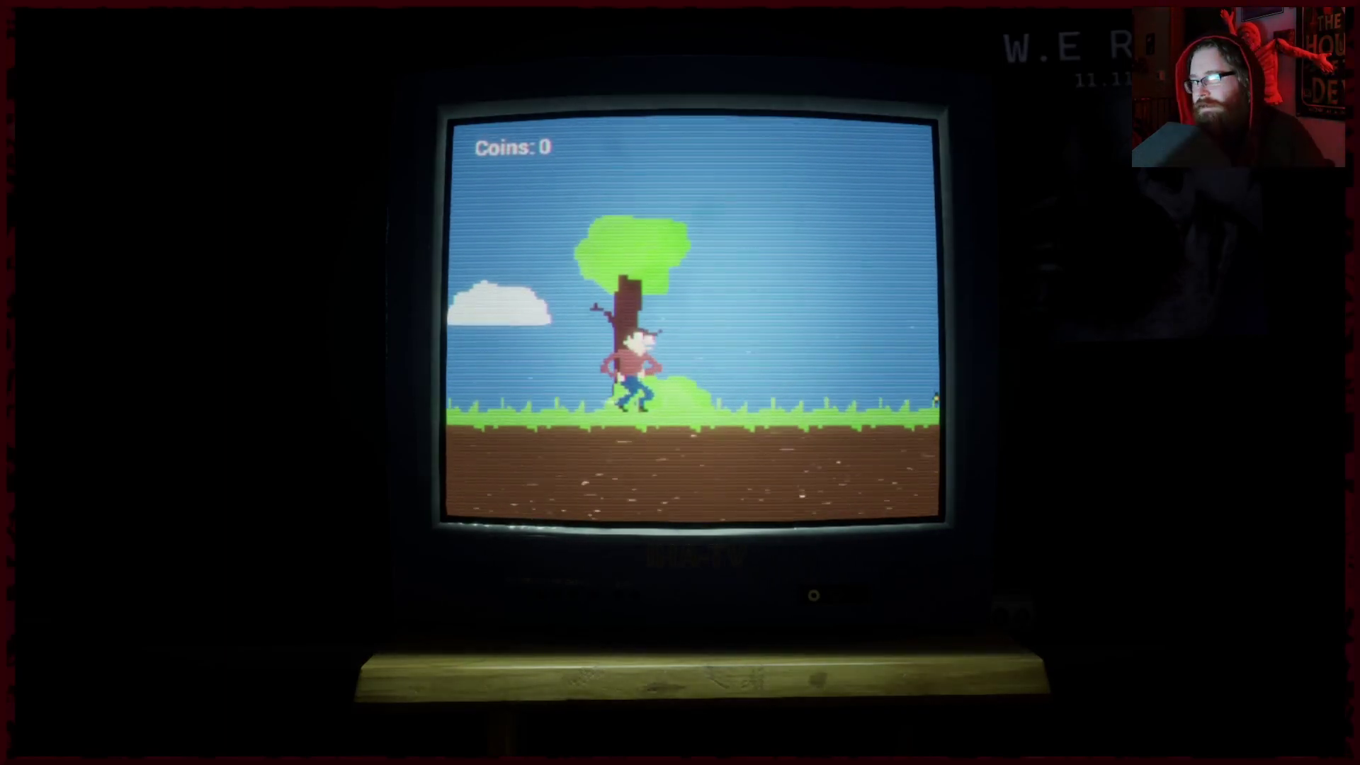
pyautogui.press('Right')
pyautogui.press('Right')
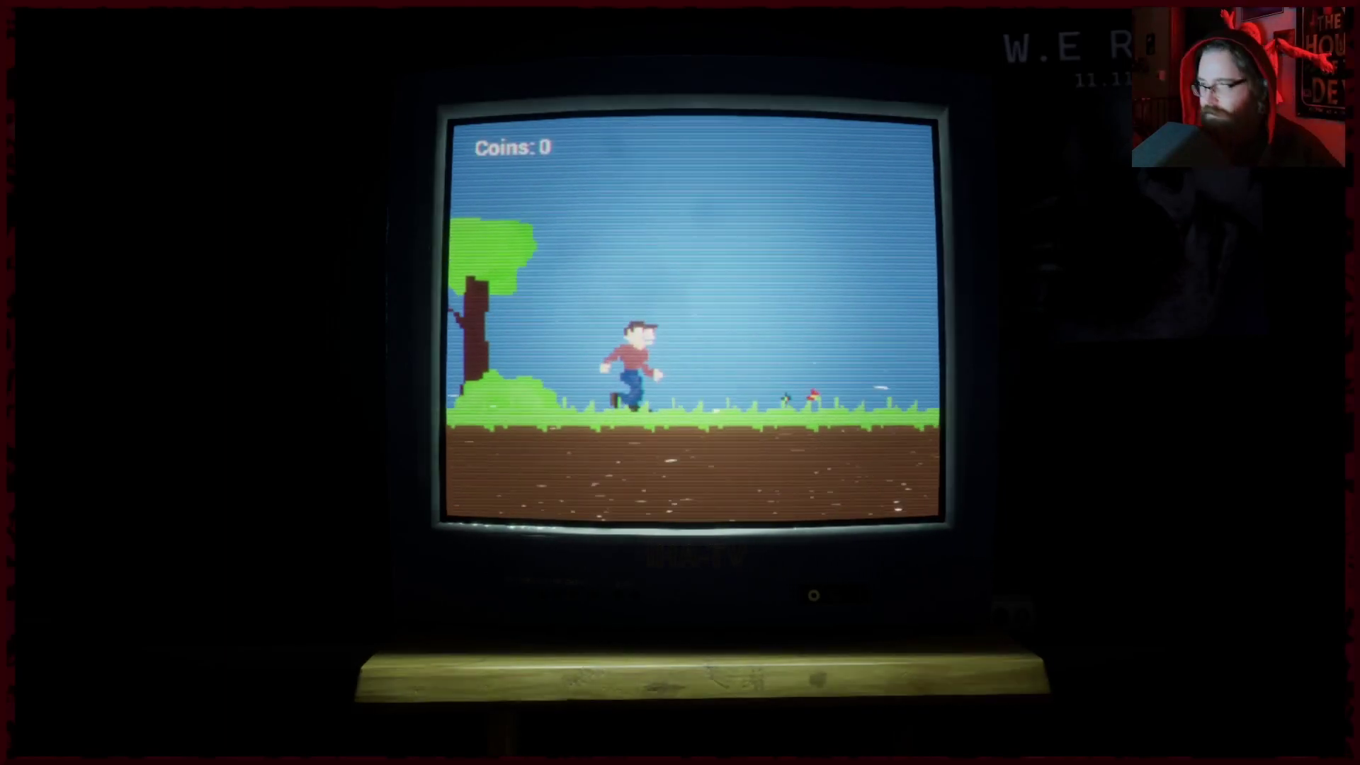
pyautogui.press('space')
pyautogui.press('Right')
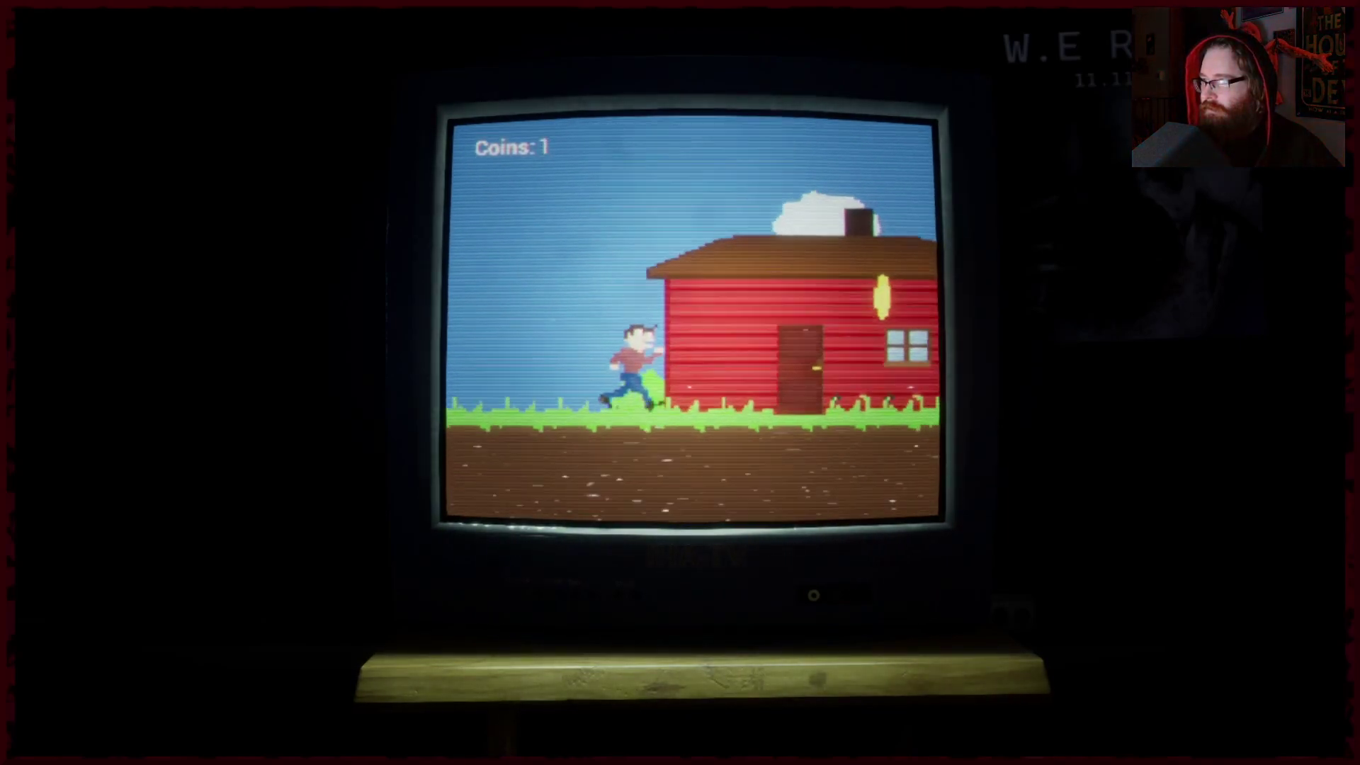
pyautogui.press('space')
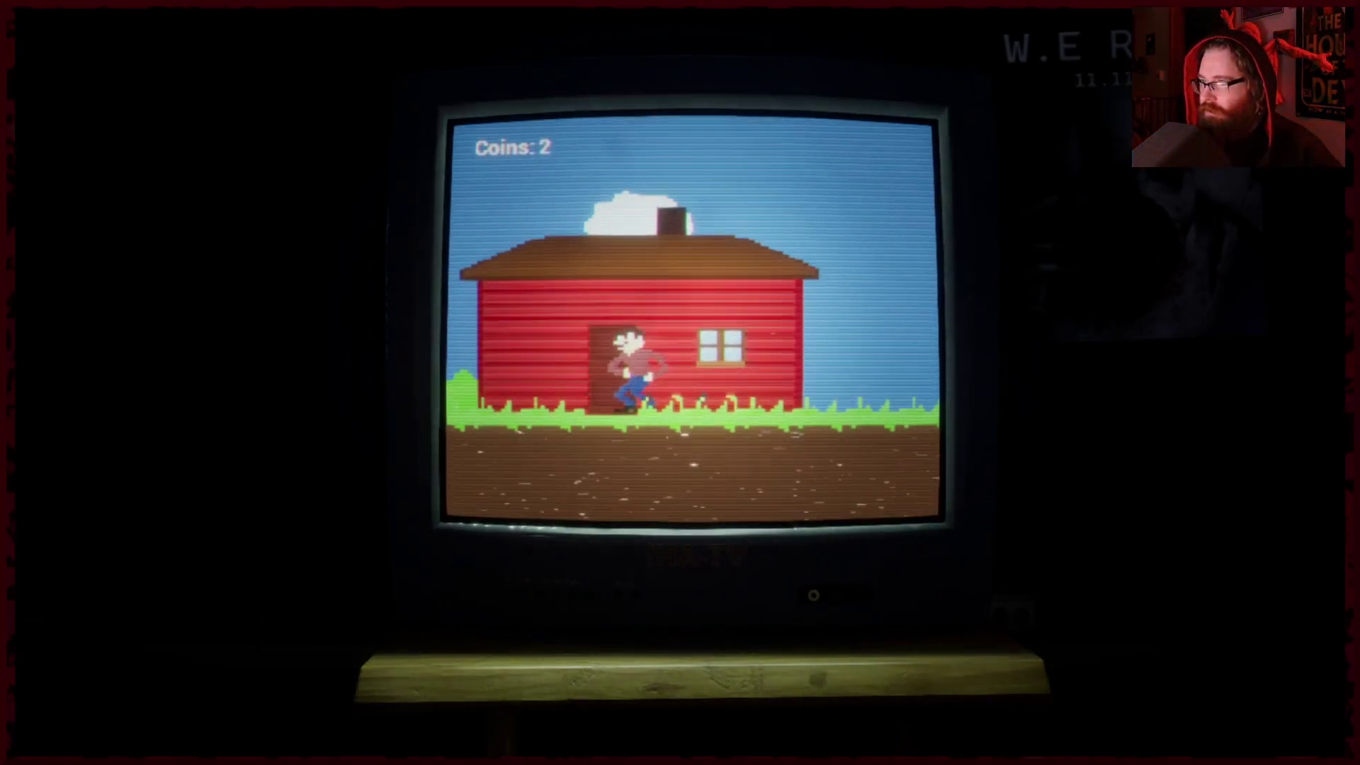
# Enter the red barn, grab its coins including the one on the fridge, and exit.
pyautogui.press('Left')
pyautogui.press('Up')
pyautogui.press('Right')
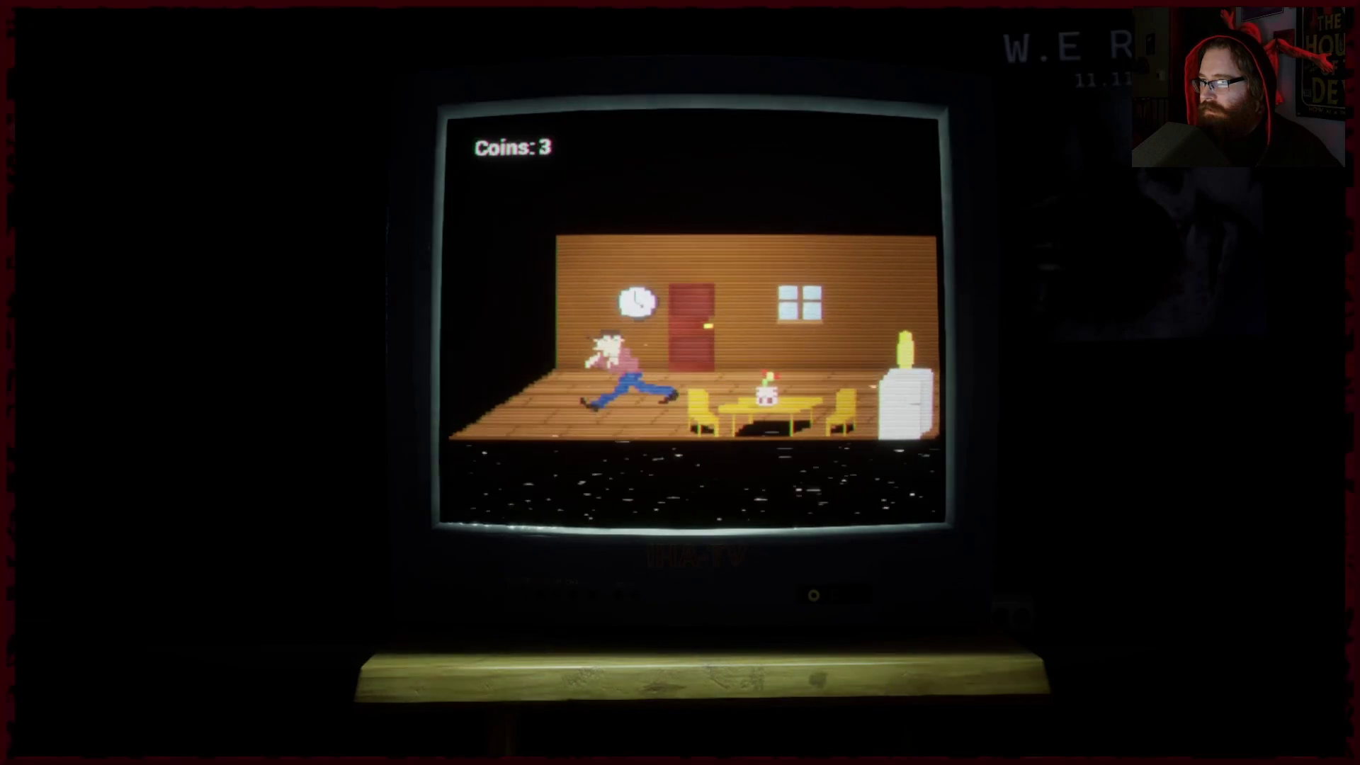
pyautogui.press('Right')
pyautogui.press('Right')
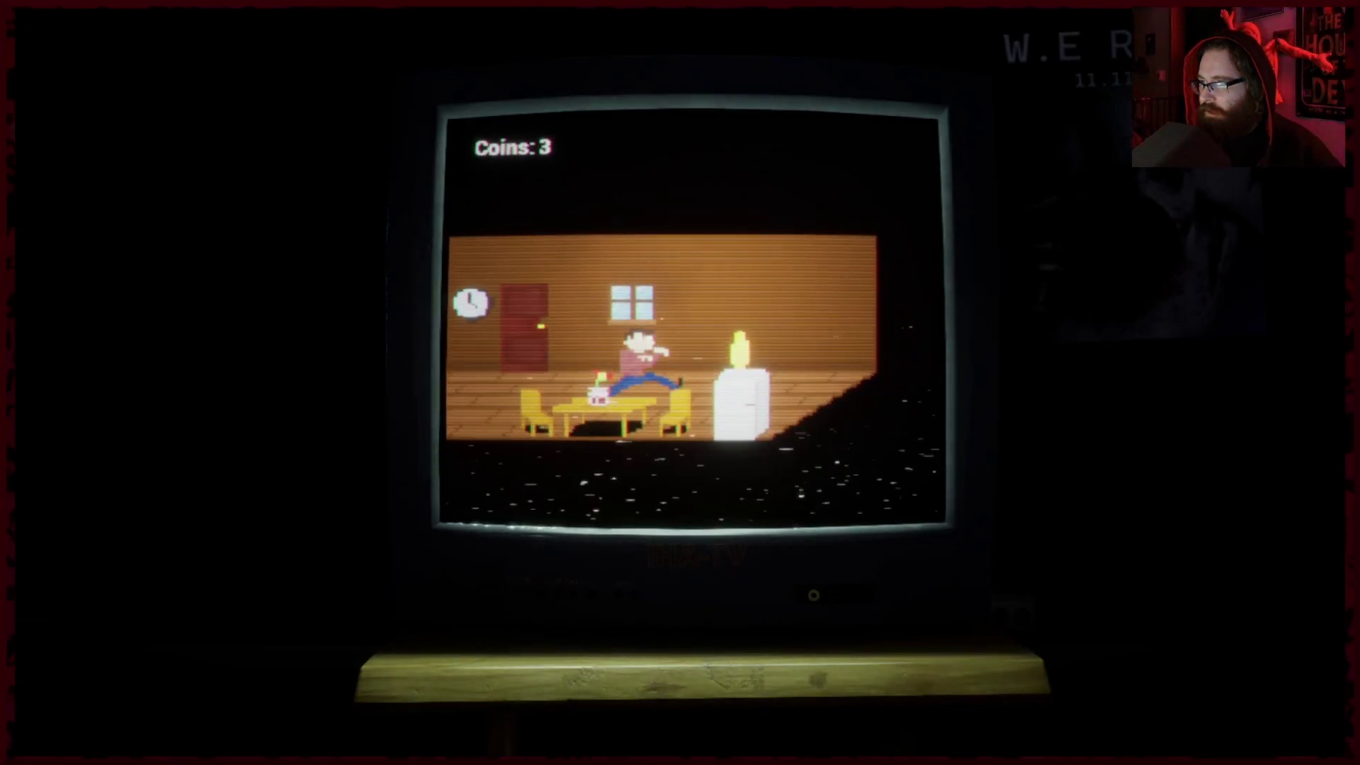
pyautogui.press('space')
pyautogui.press('Left')
pyautogui.press('Left')
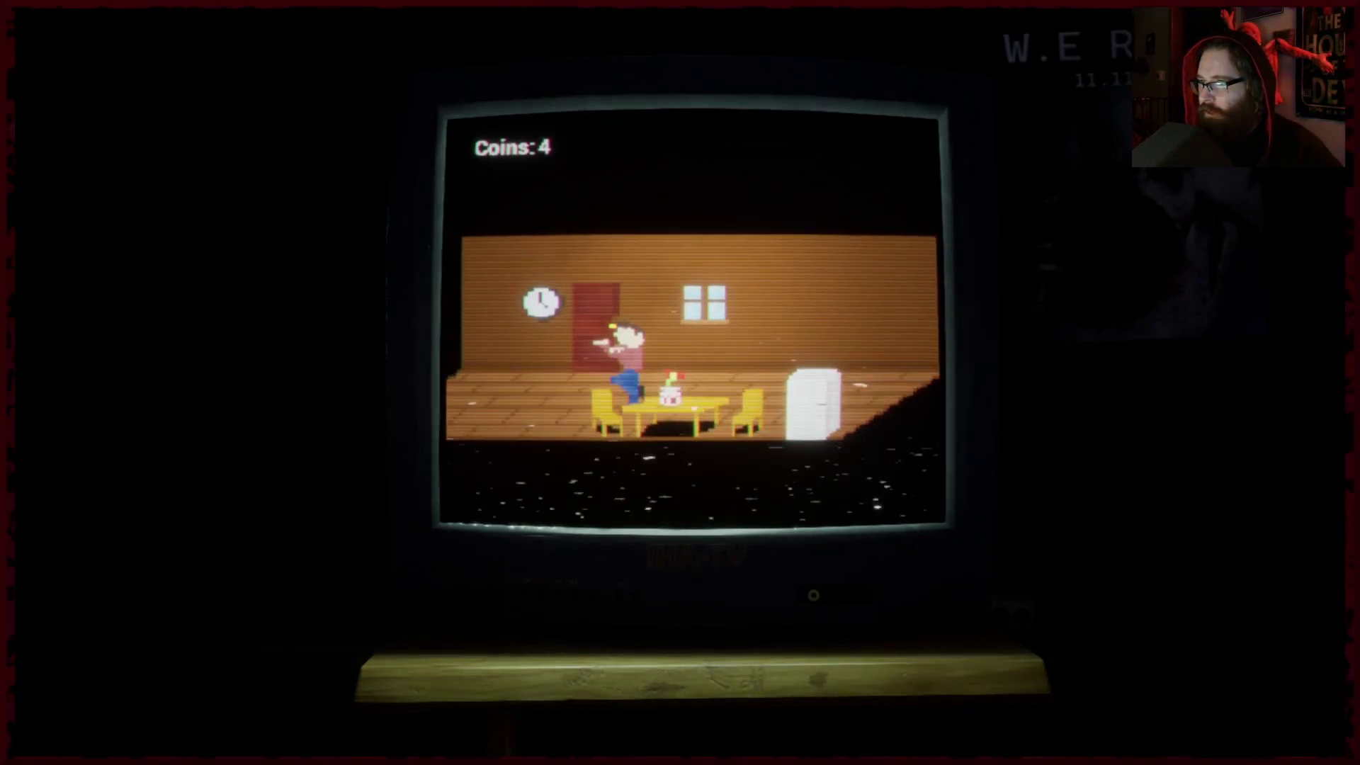
pyautogui.press('Up')
# Run right, jump over the man in the suit, and clear the gap for its coin.
pyautogui.press('Right')
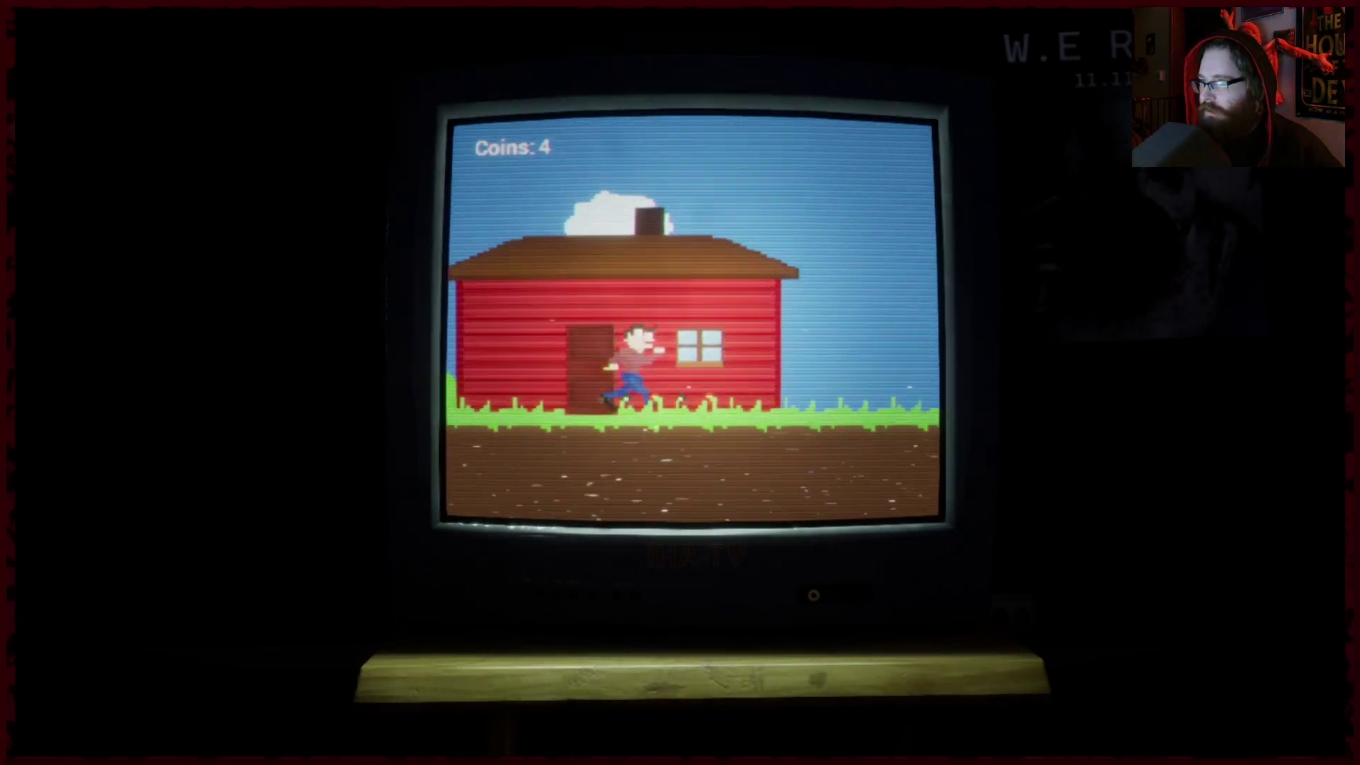
pyautogui.press('Right')
pyautogui.press('Right')
pyautogui.press('Right')
pyautogui.press('Right')
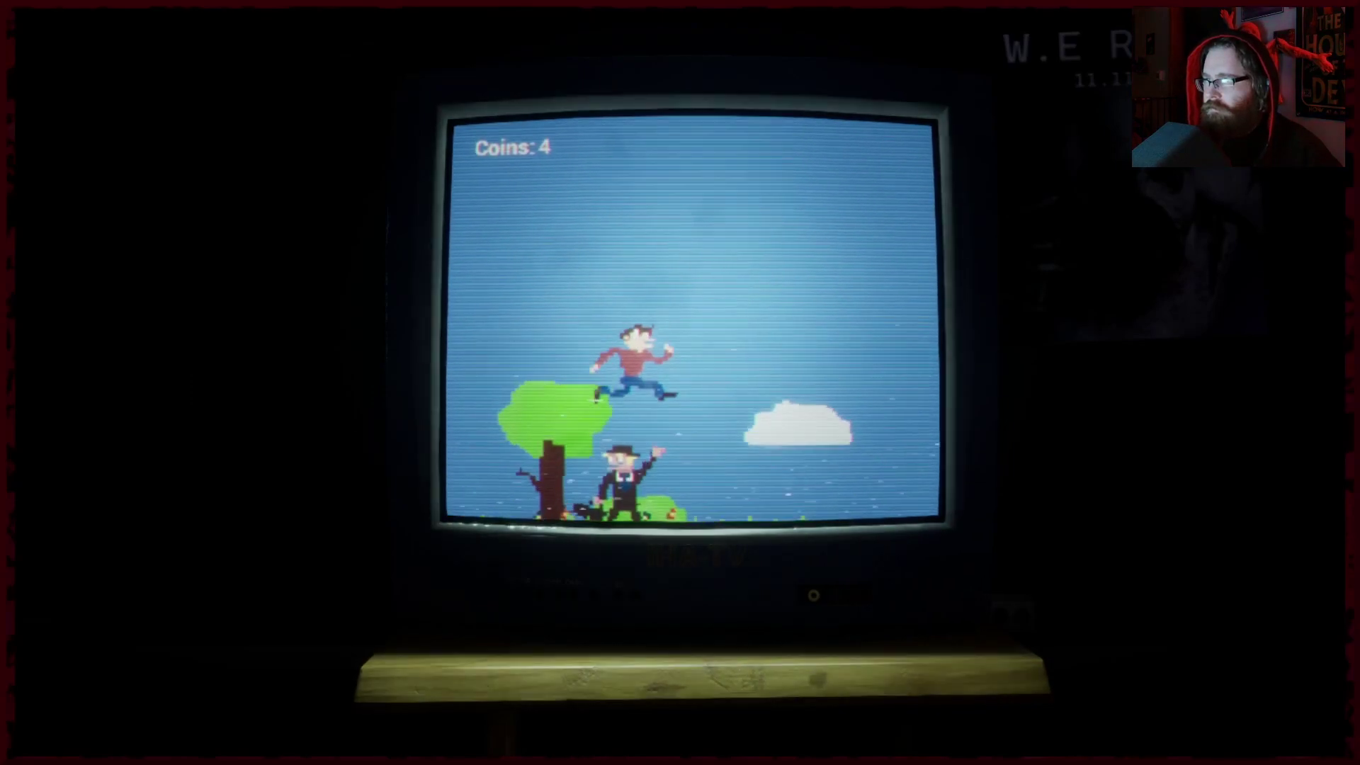
pyautogui.press('space')
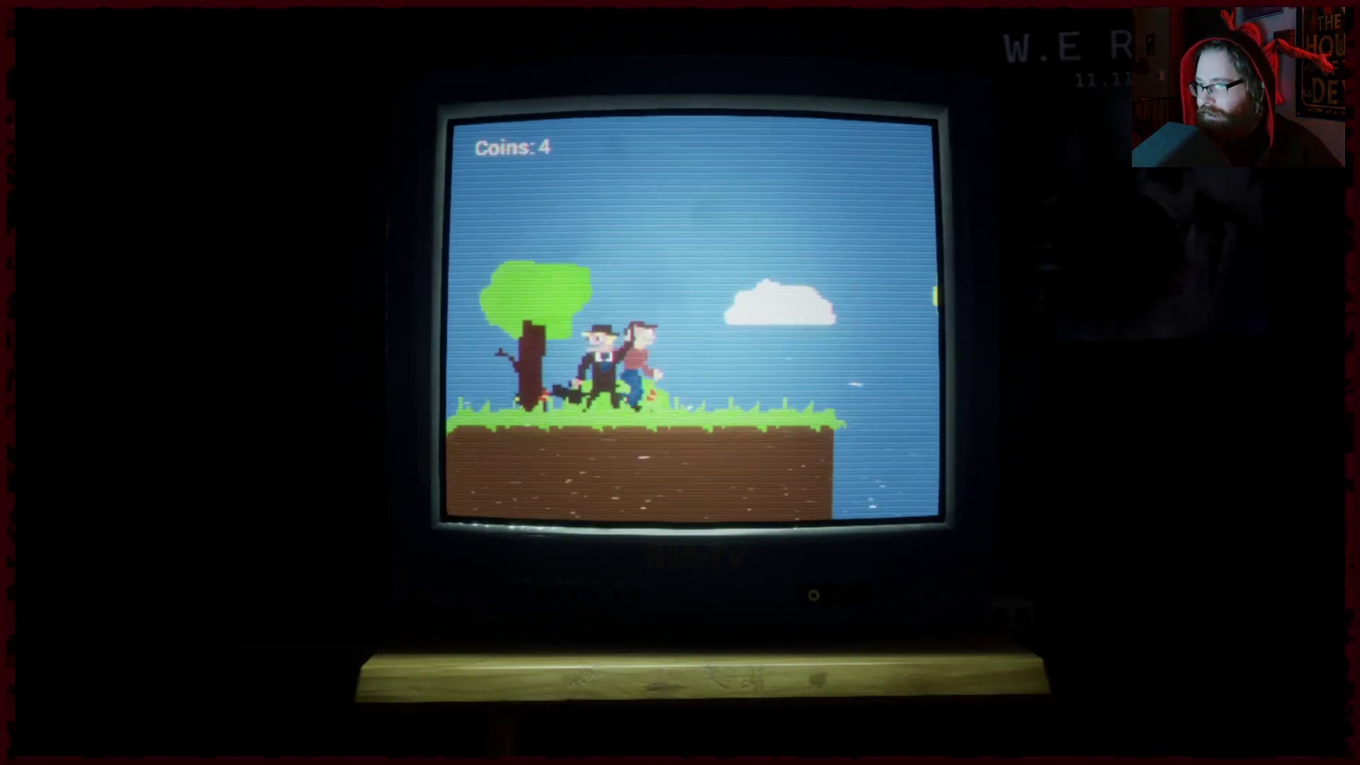
pyautogui.press('space')
pyautogui.press('Right')
pyautogui.press('space')
pyautogui.press('Right')
# Enter the teal house, collect its yellow coin, and leave through the door.
pyautogui.press('Right')
pyautogui.press('Right')
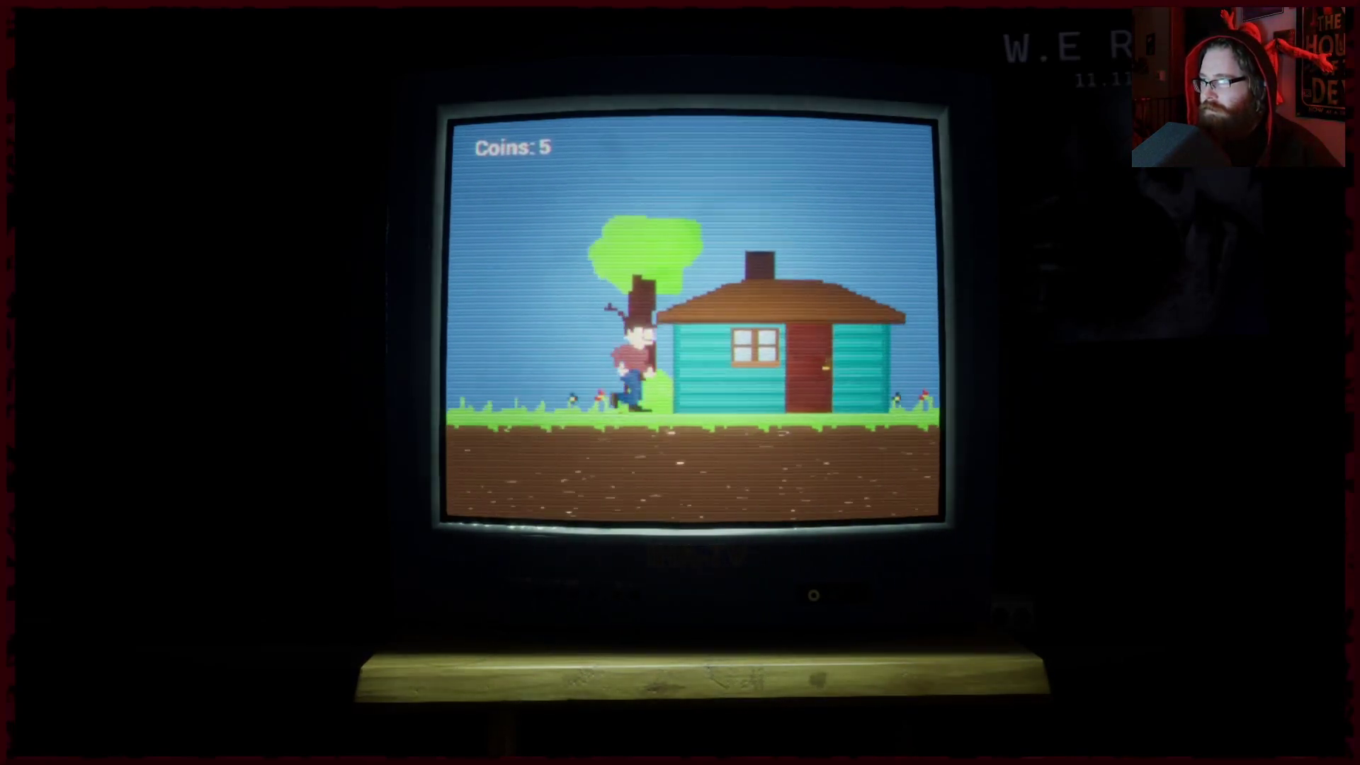
pyautogui.press('Right')
pyautogui.press('Up')
pyautogui.press('Left')
pyautogui.press('Left')
pyautogui.press('Right')
pyautogui.press('space')
pyautogui.press('Right')
pyautogui.press('Up')
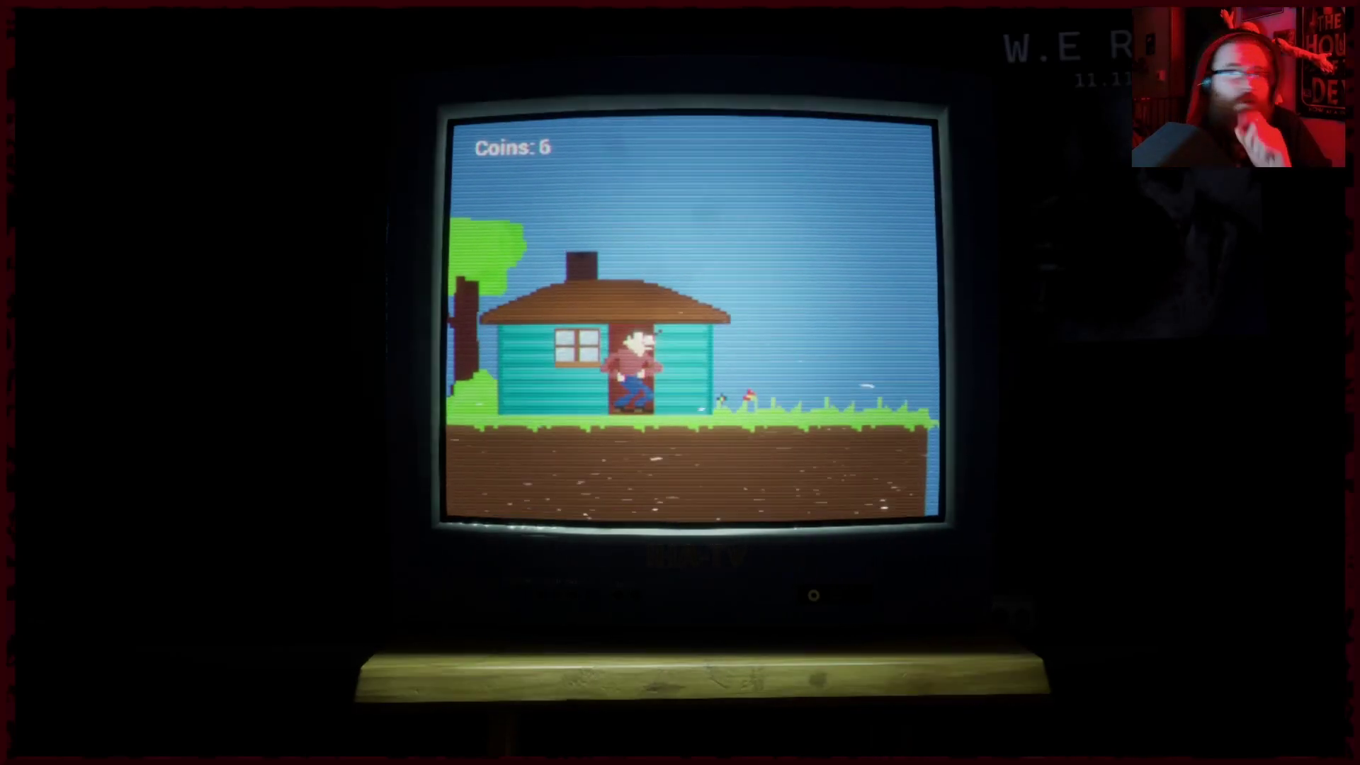
pyautogui.moveTo(680, 382); pyautogui.dragTo(213, 383)
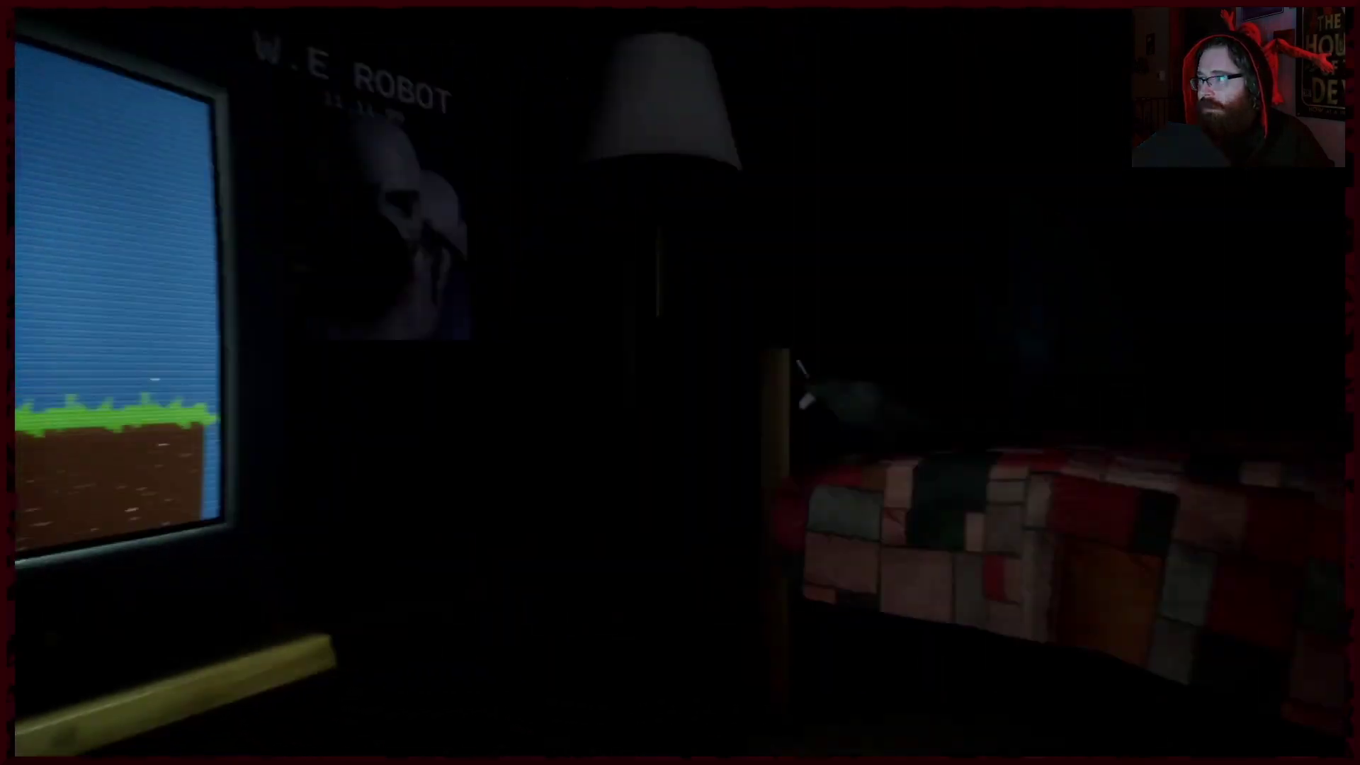
pyautogui.moveTo(681, 382); pyautogui.dragTo(957, 214)
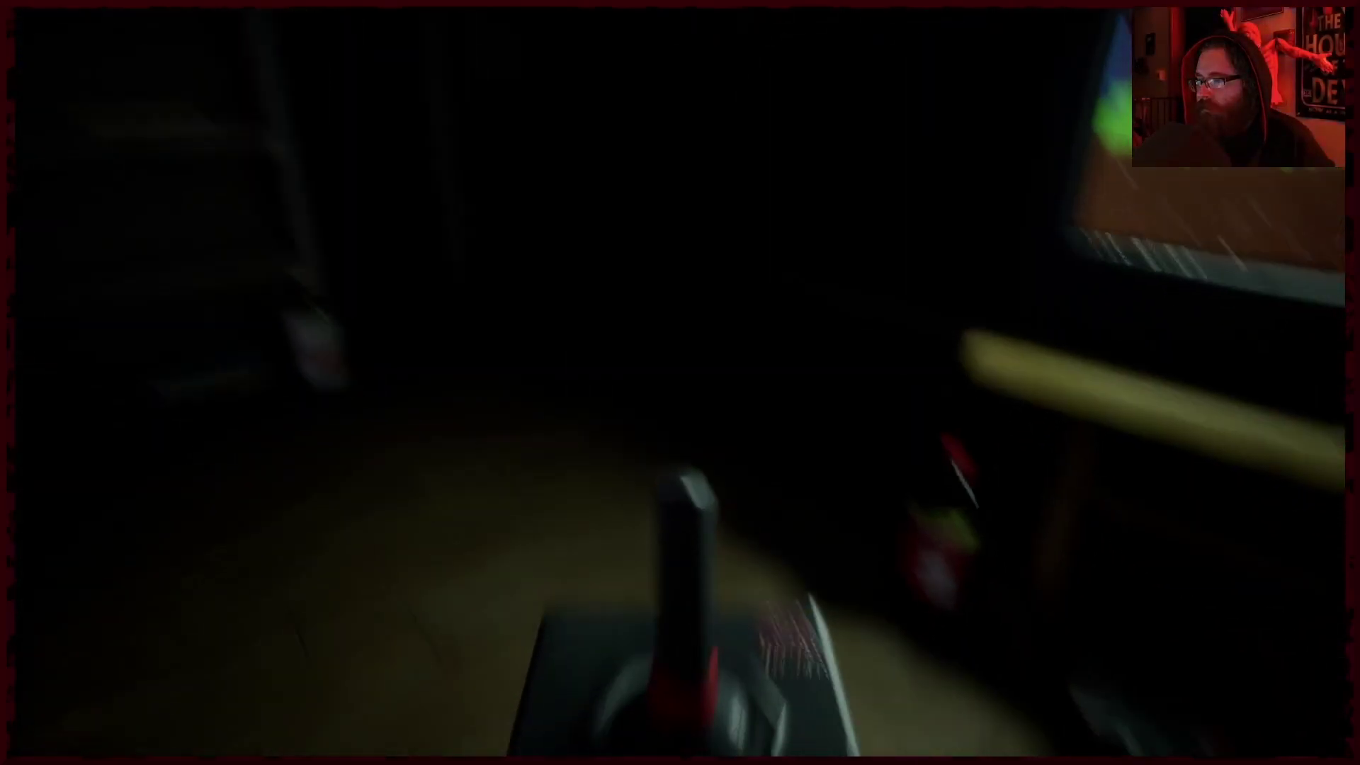
pyautogui.moveTo(681, 382); pyautogui.dragTo(681, 266)
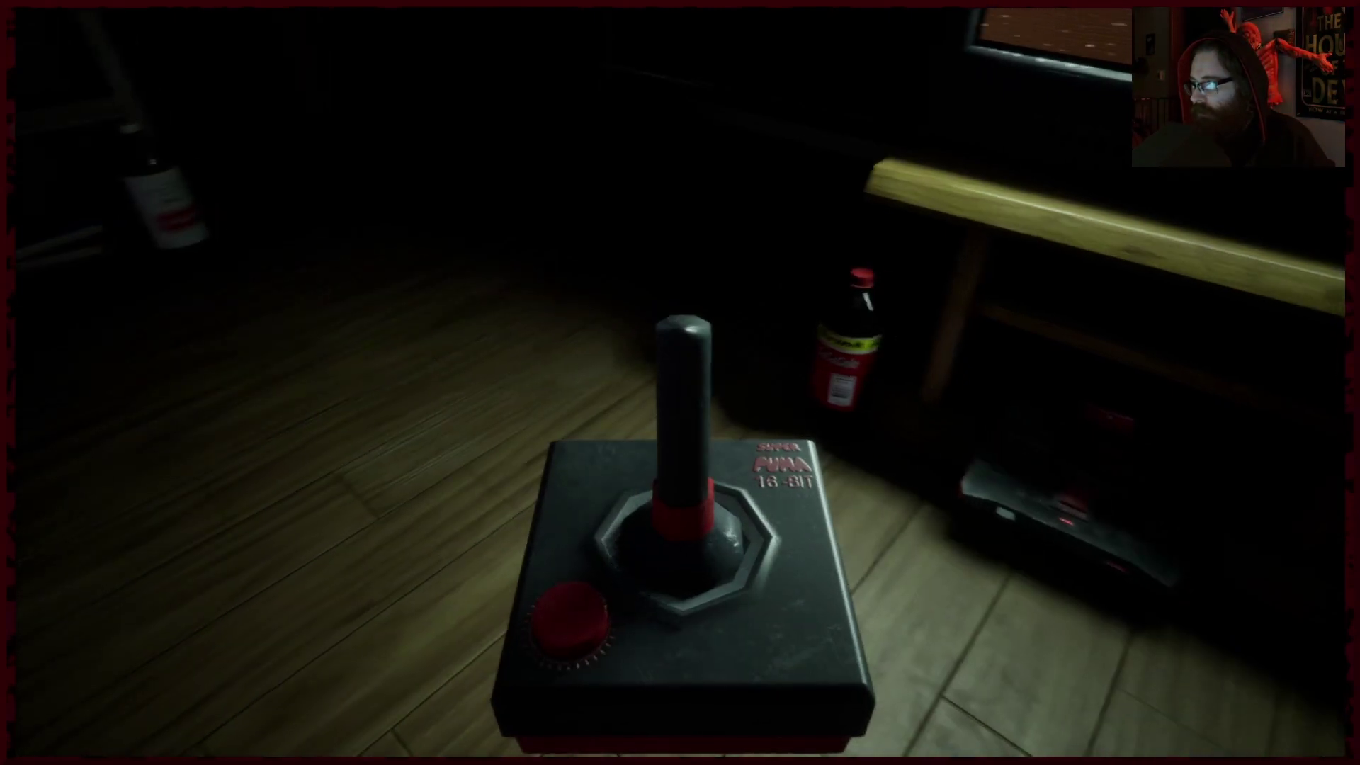
pyautogui.moveTo(680, 382)
pyautogui.mouseDown()
pyautogui.moveTo(711, 372)
pyautogui.moveTo(425, 383)
pyautogui.mouseUp()
pyautogui.moveTo(680, 383); pyautogui.dragTo(638, 361)
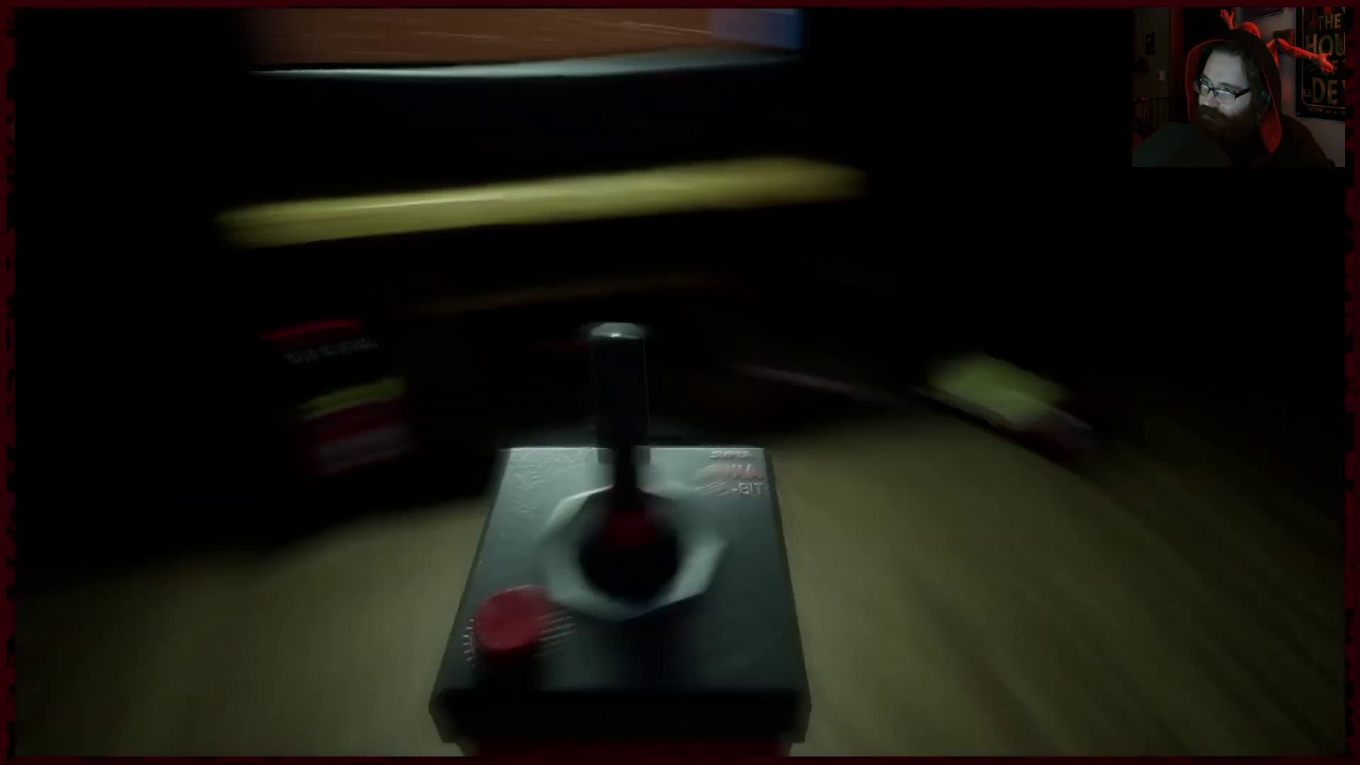
pyautogui.moveTo(680, 382); pyautogui.dragTo(320, 383)
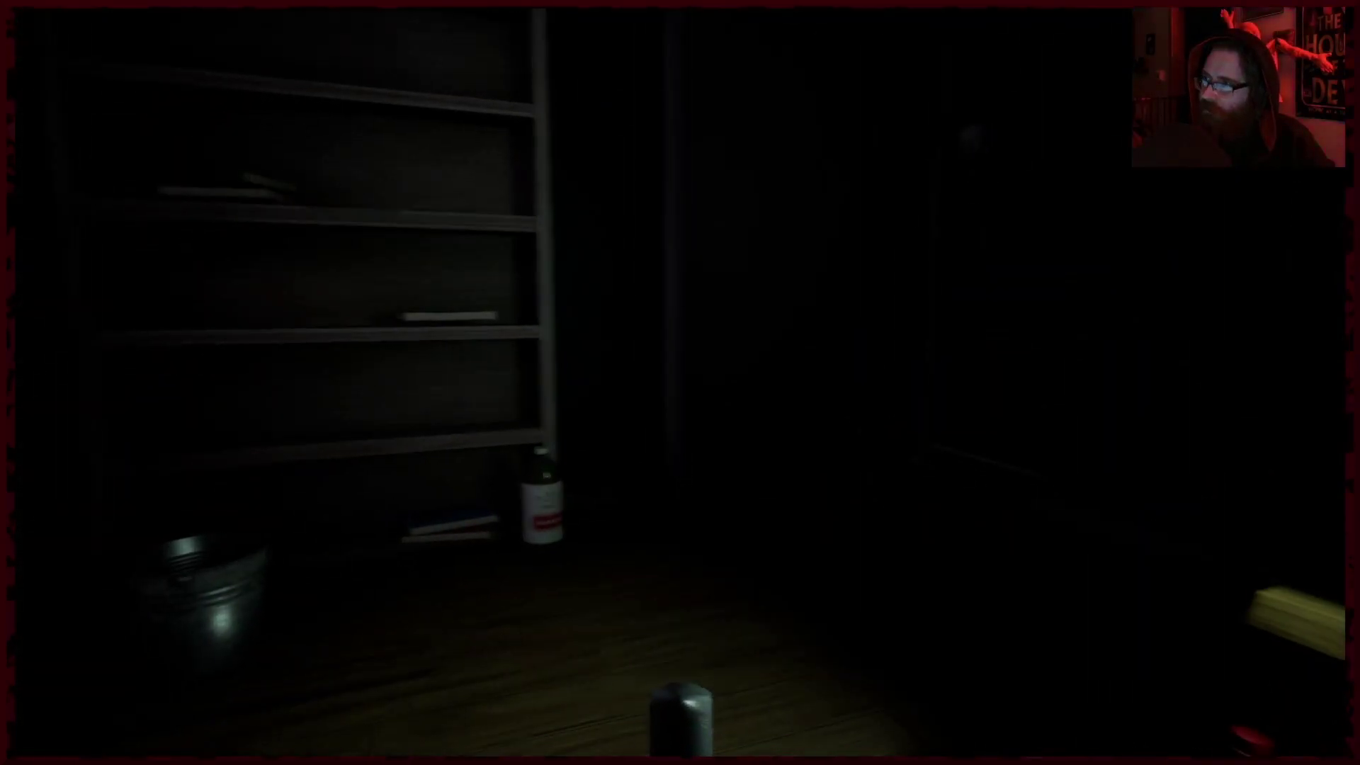
pyautogui.moveTo(680, 318); pyautogui.dragTo(680, 468)
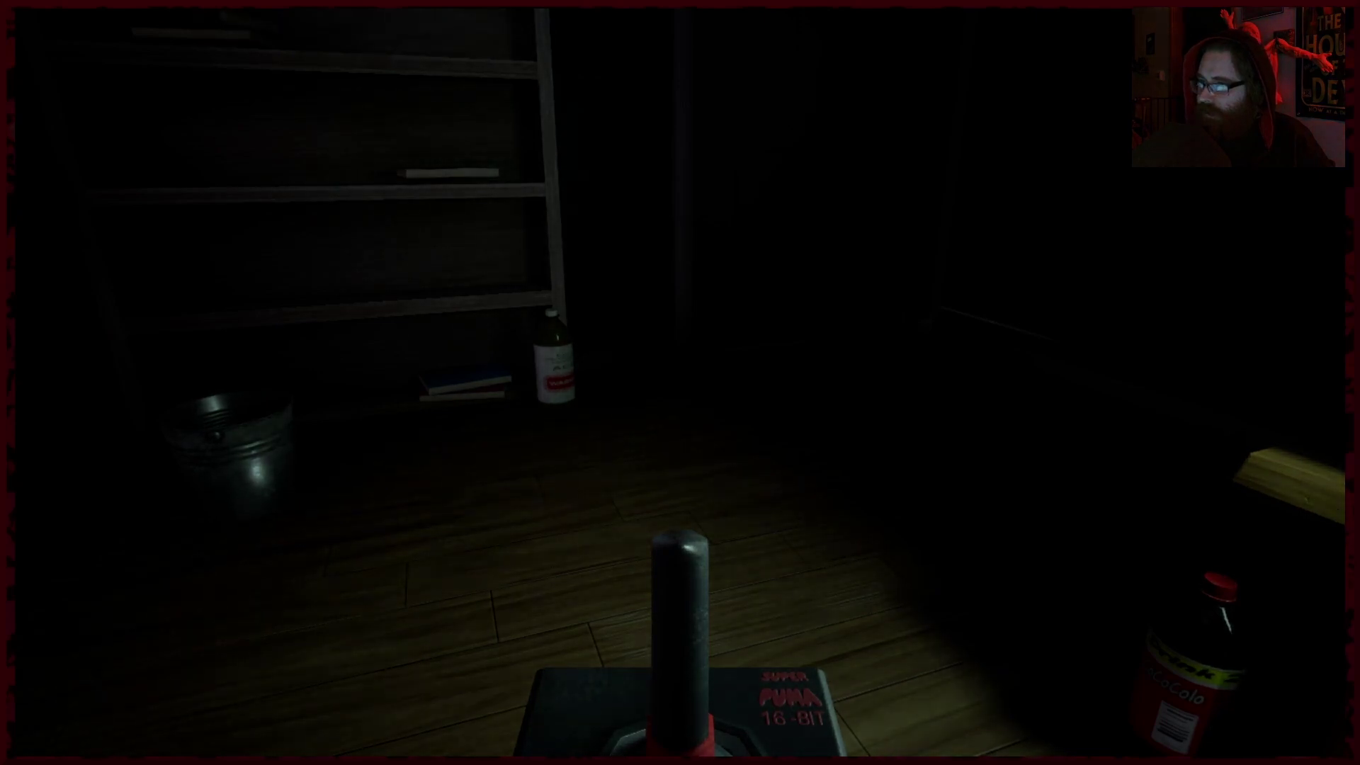
pyautogui.moveTo(680, 426); pyautogui.dragTo(956, 265)
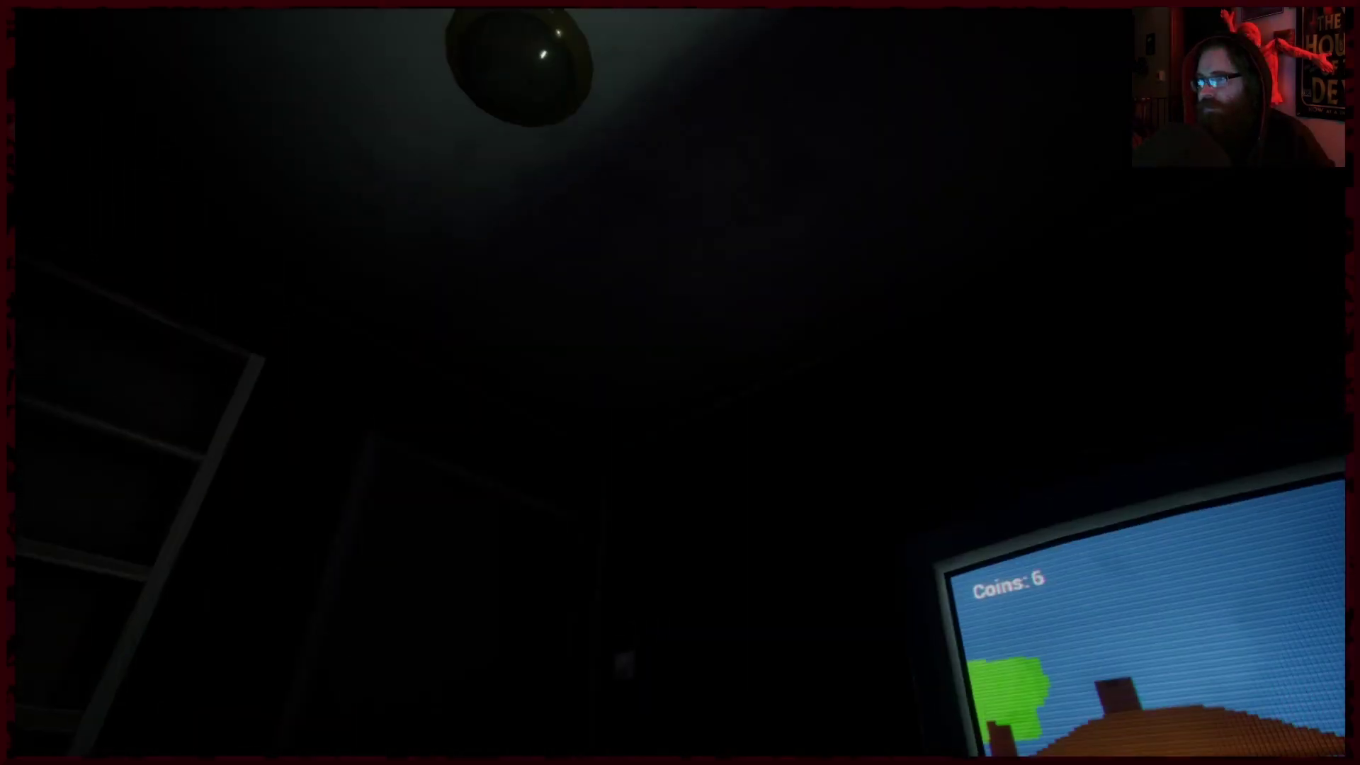
pyautogui.moveTo(680, 383); pyautogui.dragTo(956, 446)
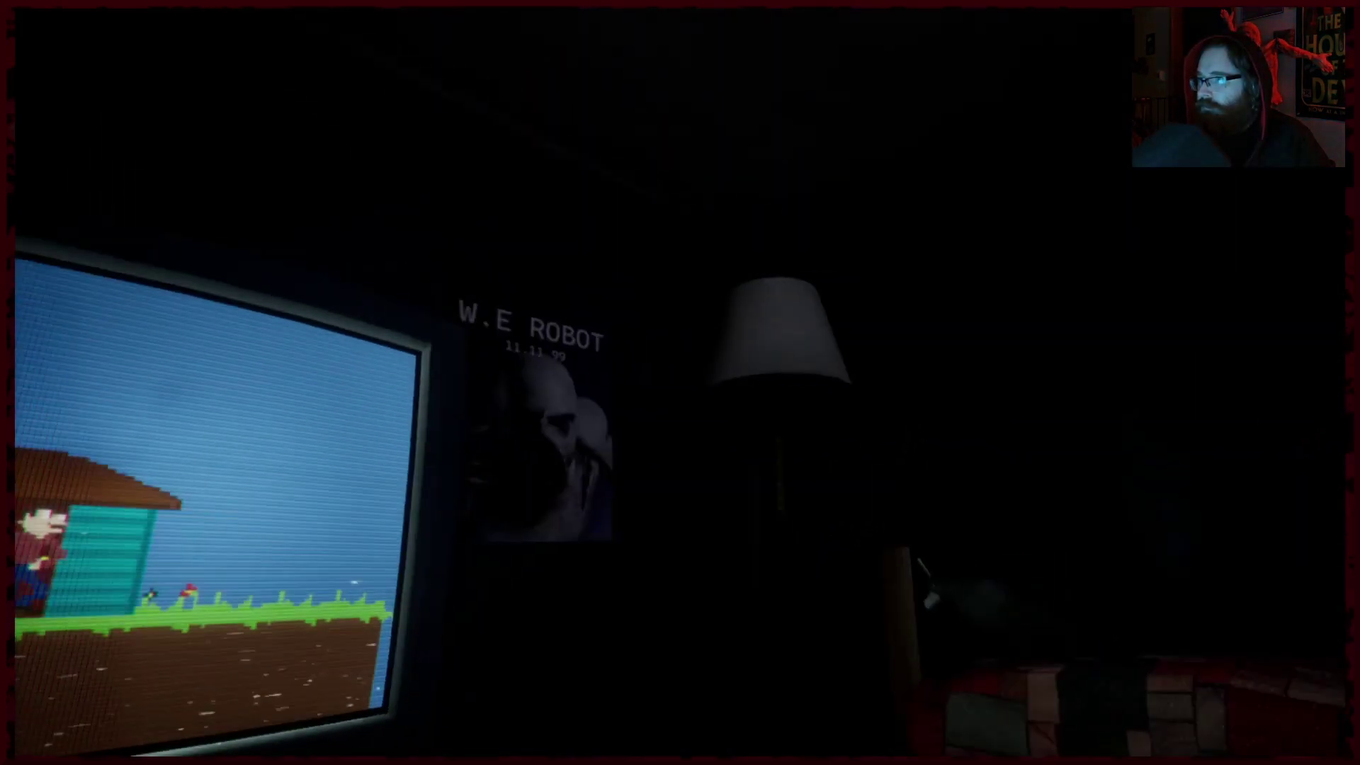
pyautogui.moveTo(679, 383)
pyautogui.mouseDown()
pyautogui.moveTo(531, 362)
pyautogui.moveTo(808, 383)
pyautogui.mouseUp()
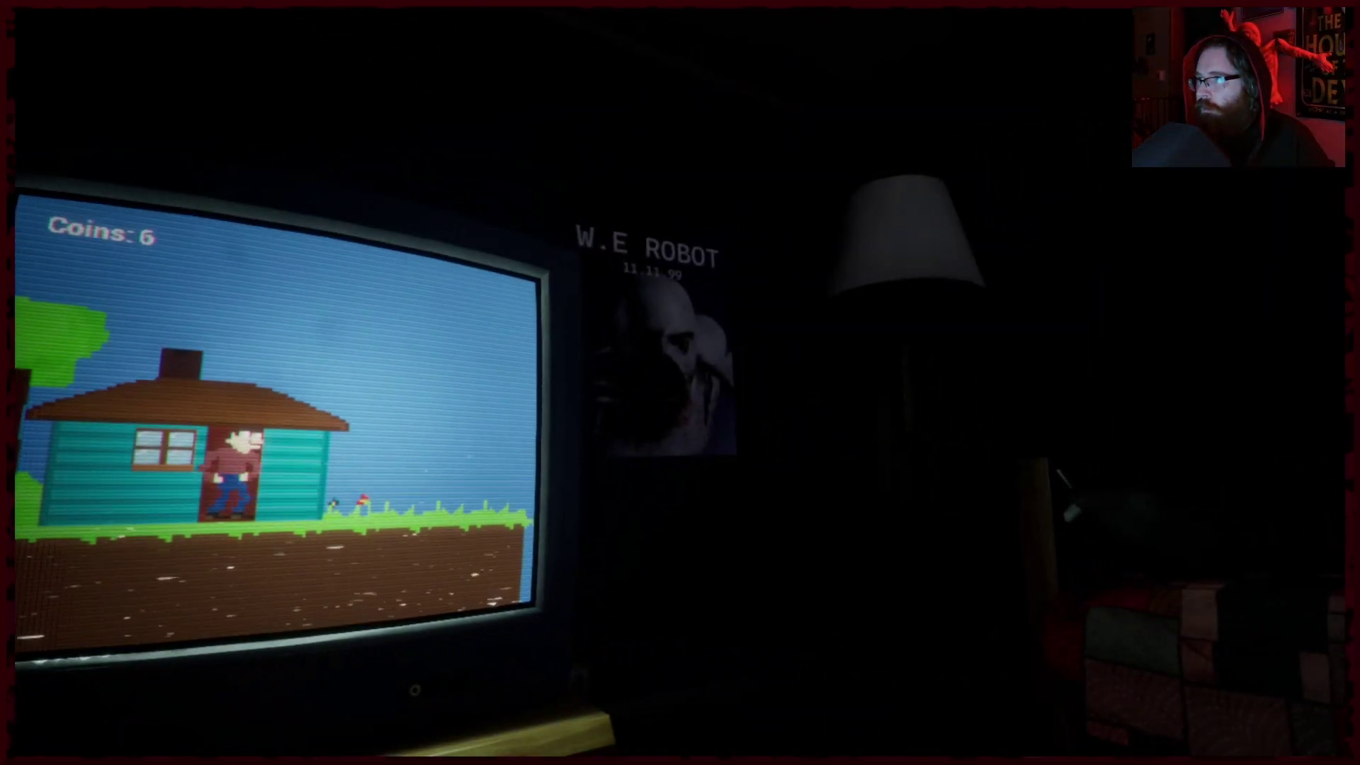
pyautogui.moveTo(681, 383); pyautogui.dragTo(319, 319)
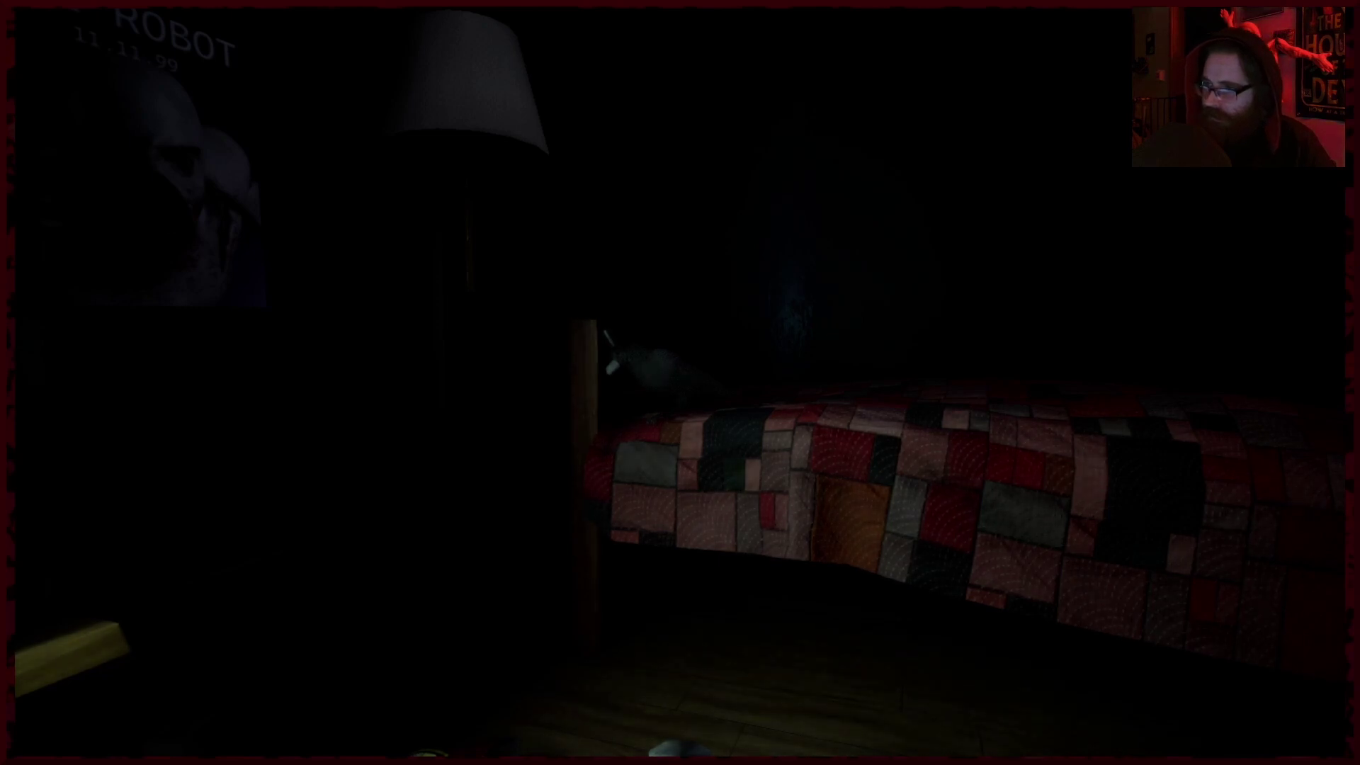
pyautogui.moveTo(426, 382); pyautogui.dragTo(851, 382)
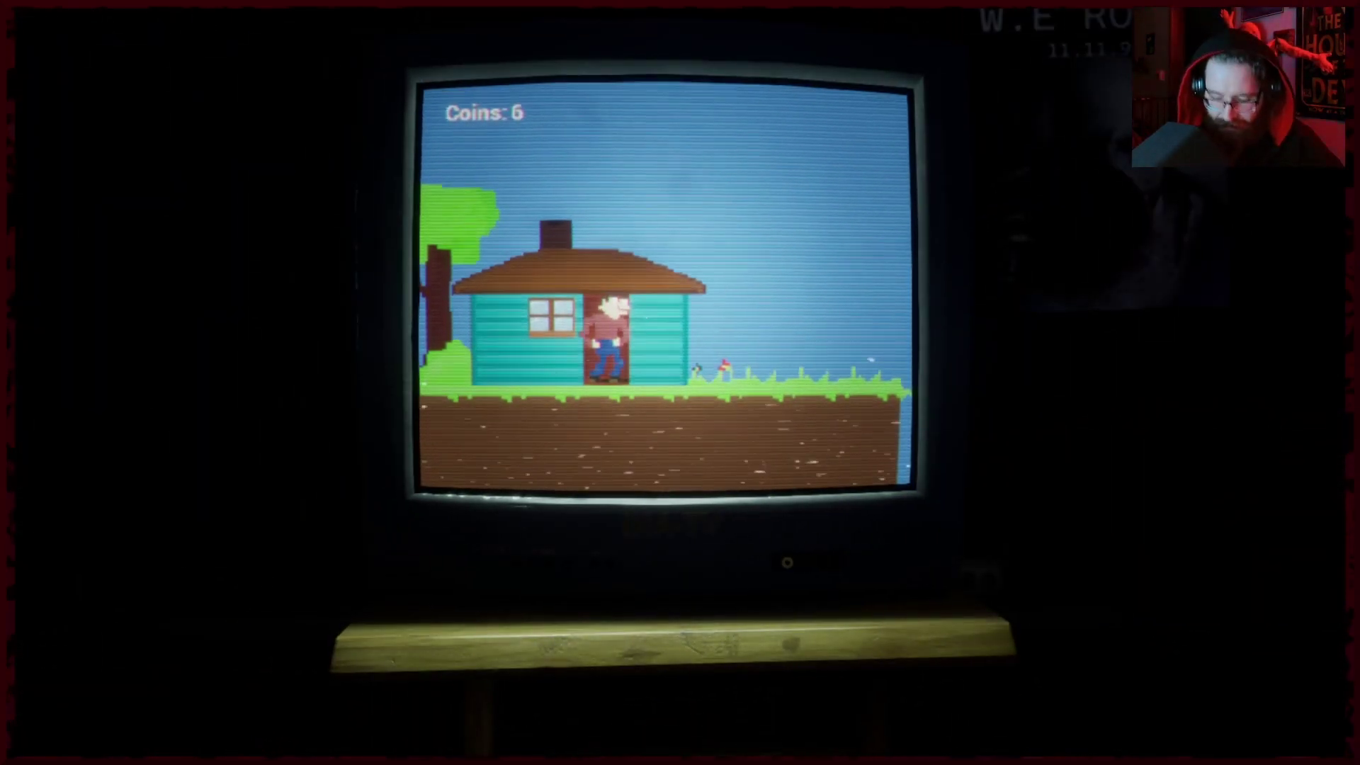
# Run right across the floating platforms and down the slope to the sign.
pyautogui.press('Right')
pyautogui.press('space')
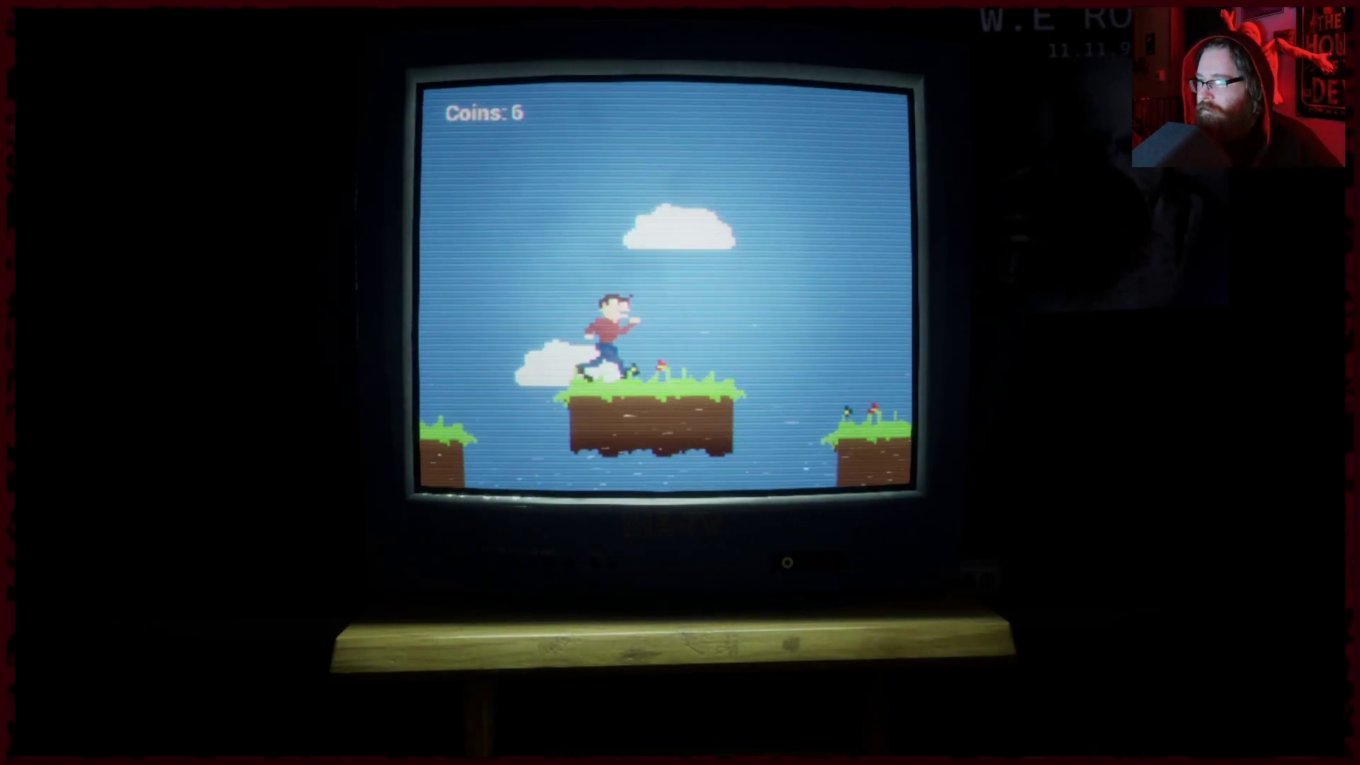
pyautogui.press('space')
pyautogui.press('Right')
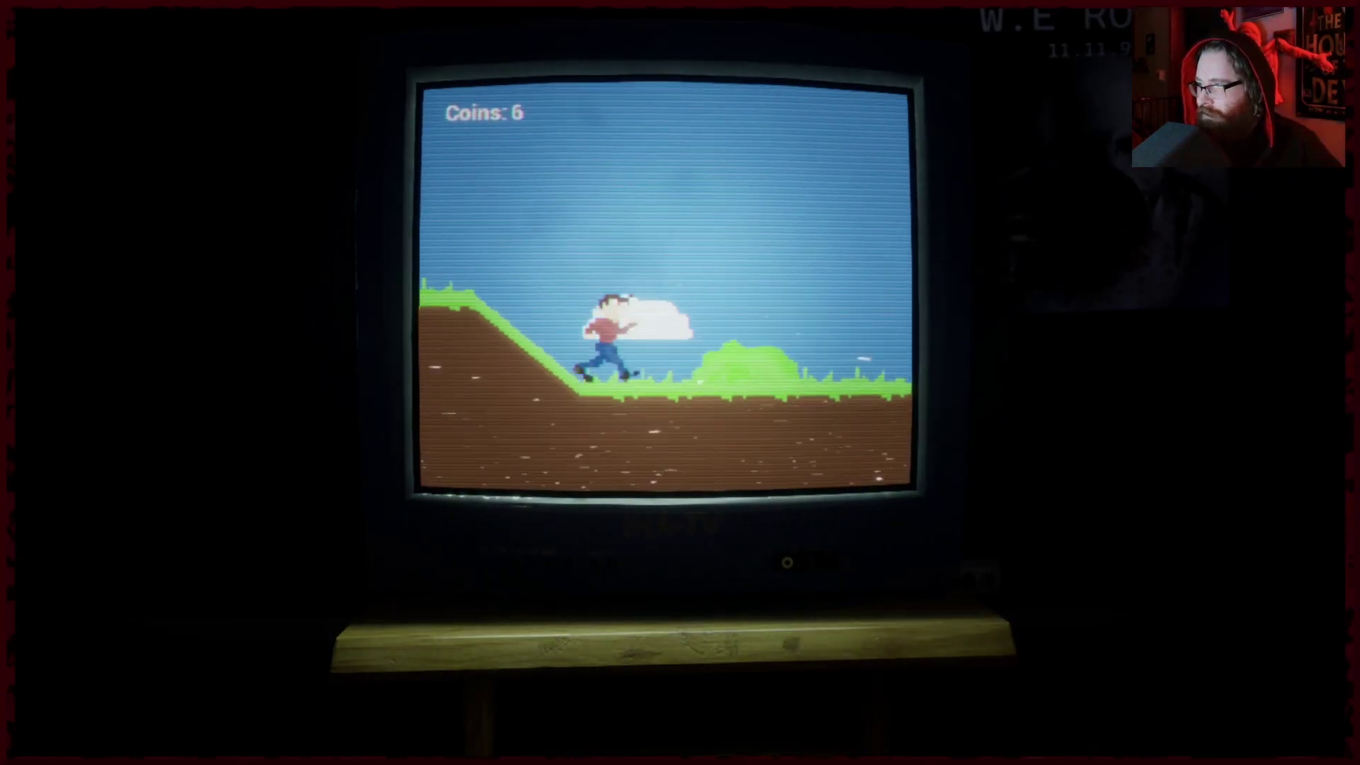
pyautogui.press('Right')
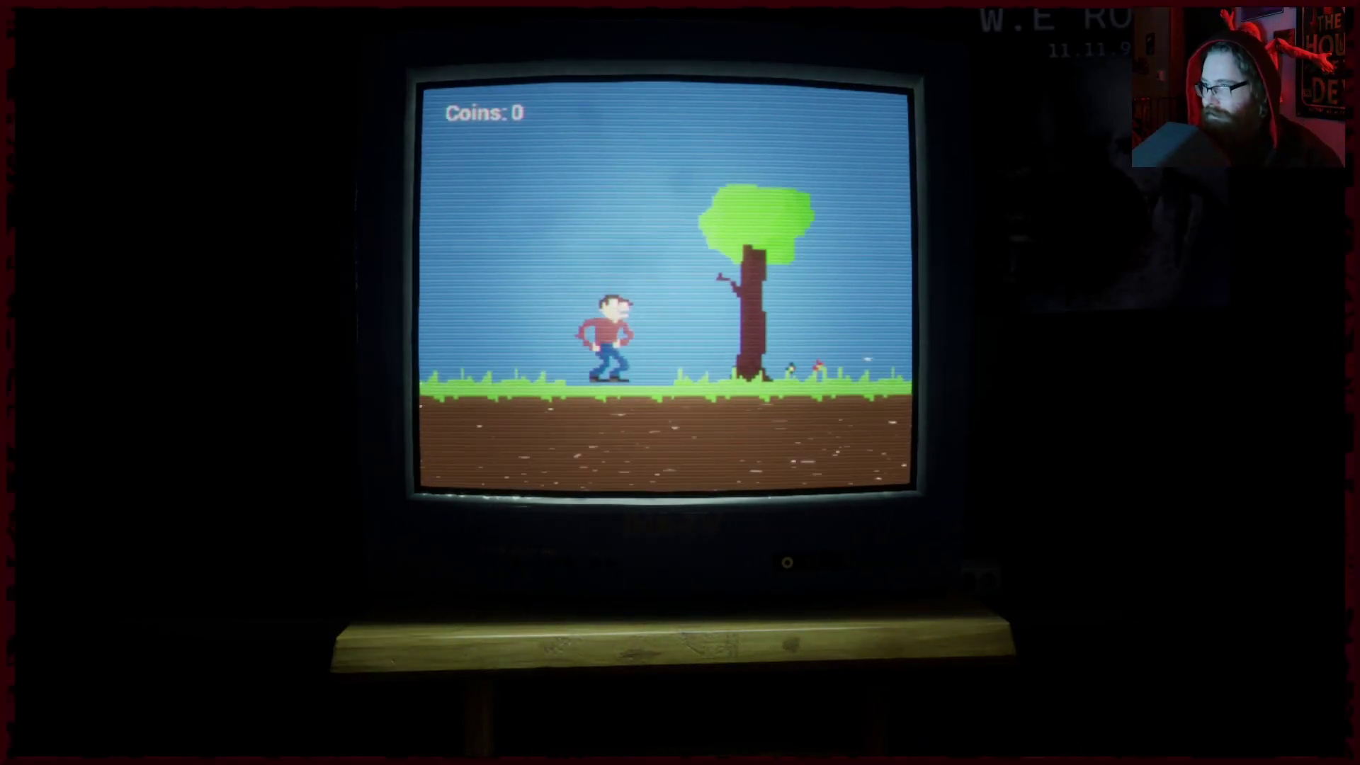
# In the new level, jump for the first coin and leap over the woman in blue.
pyautogui.press('Right')
pyautogui.press('Right')
pyautogui.press('space')
pyautogui.press('space')
pyautogui.press('Right')
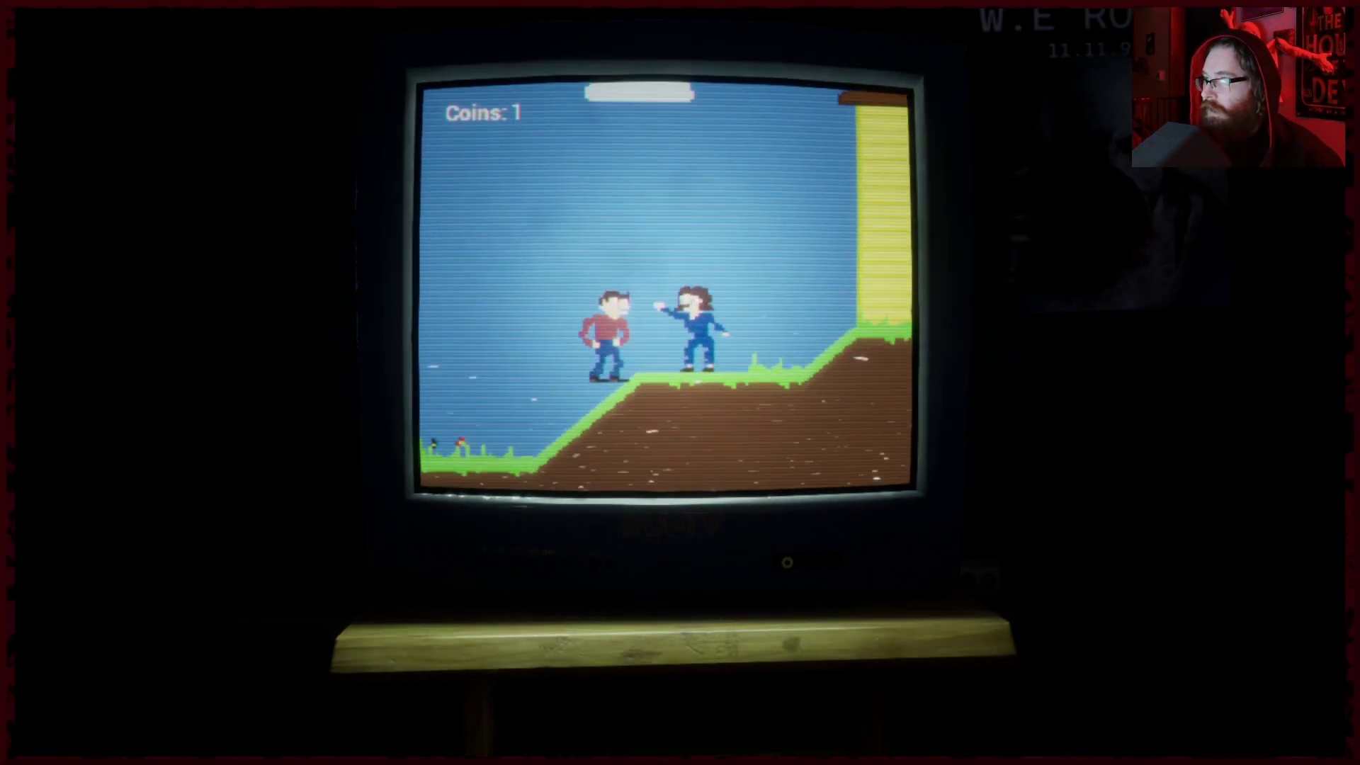
pyautogui.press('space')
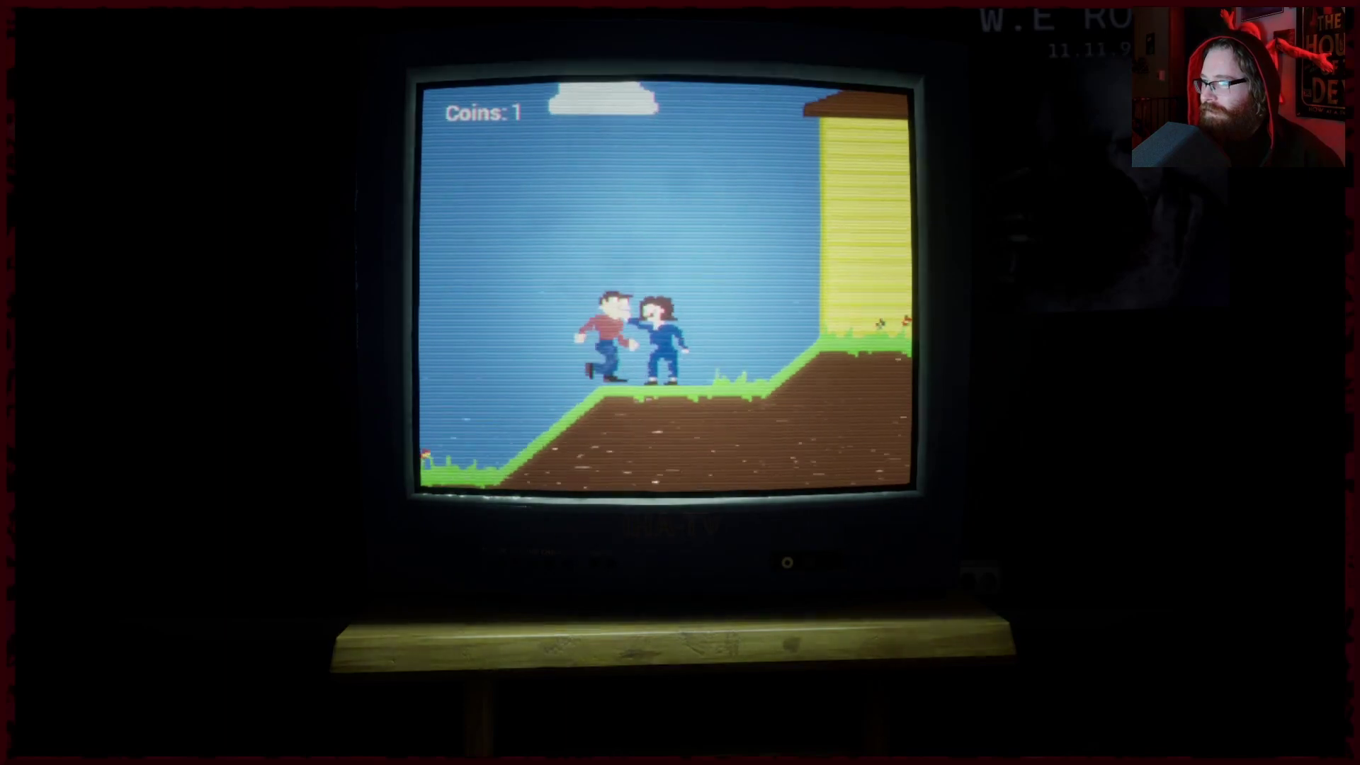
pyautogui.press('Right')
pyautogui.press('Right')
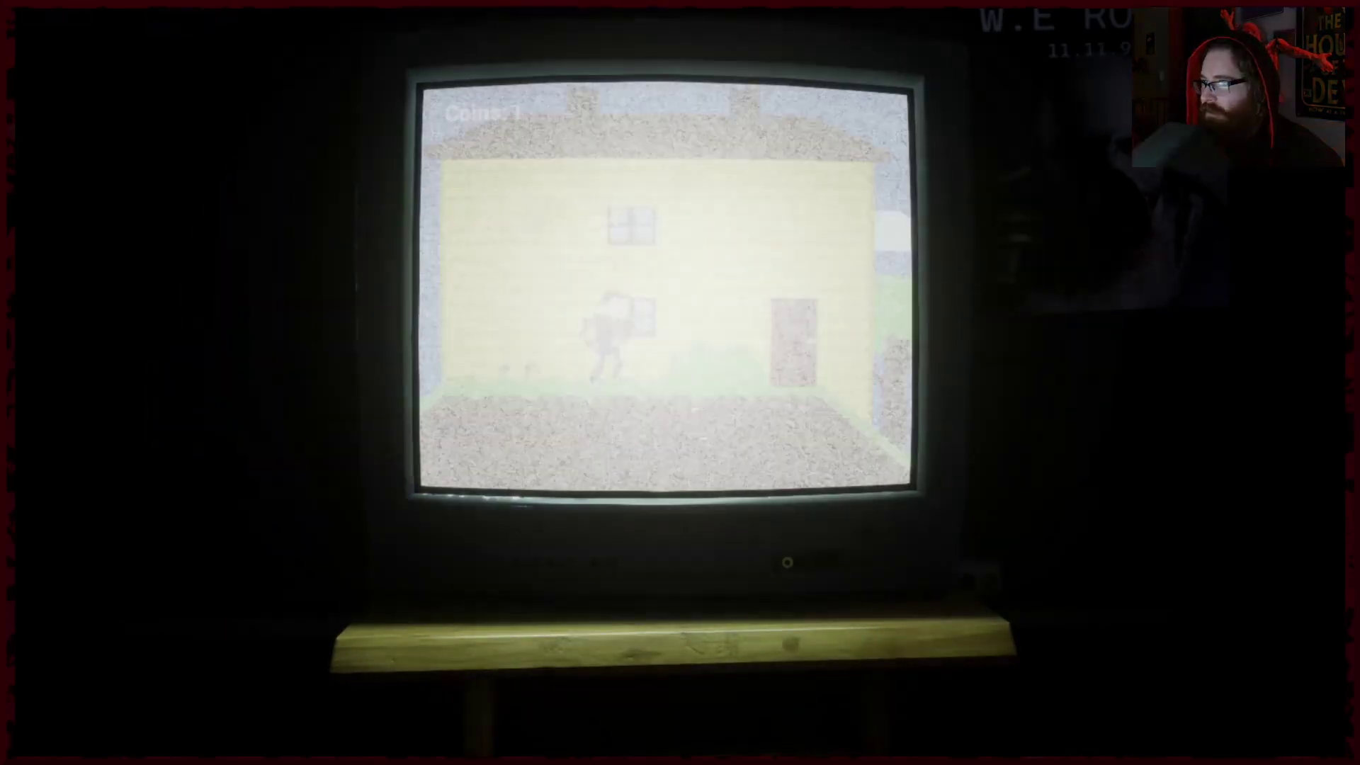
pyautogui.press('Left')
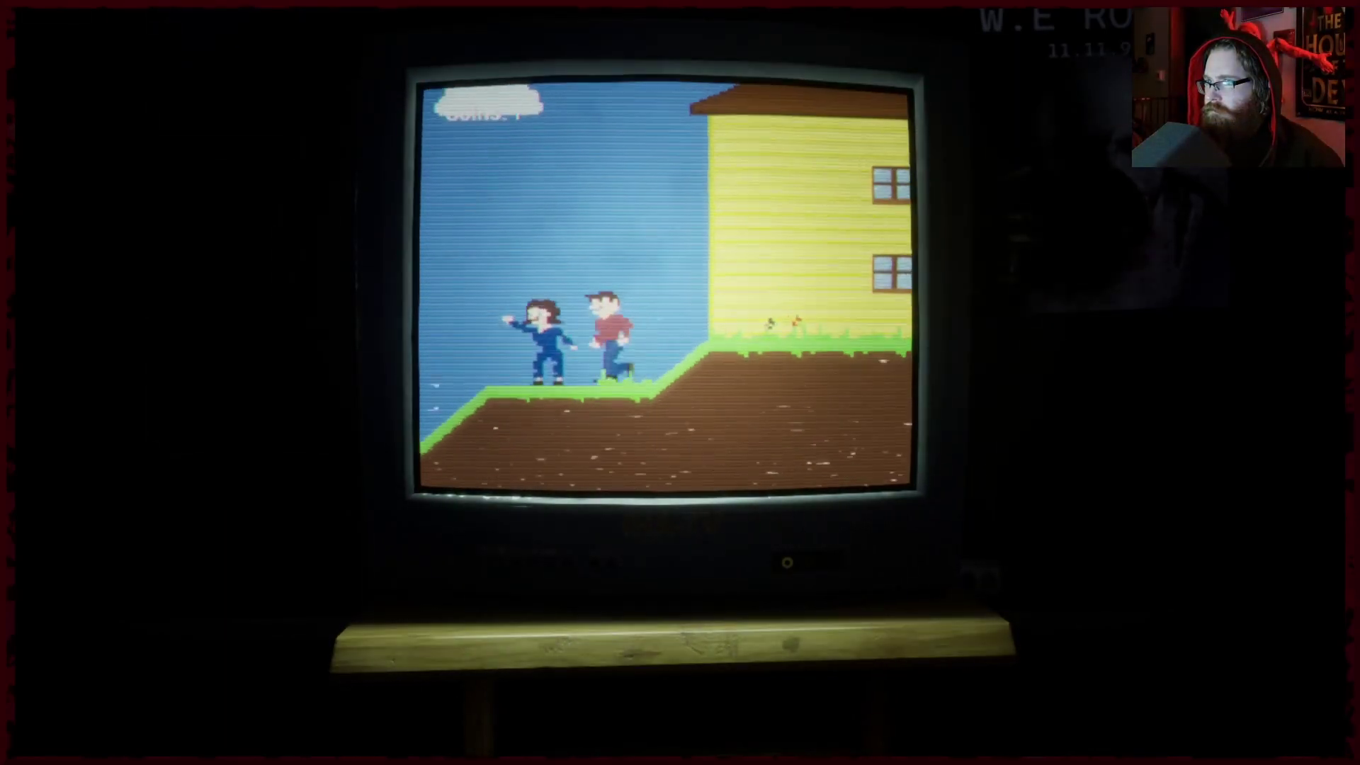
pyautogui.press('Left')
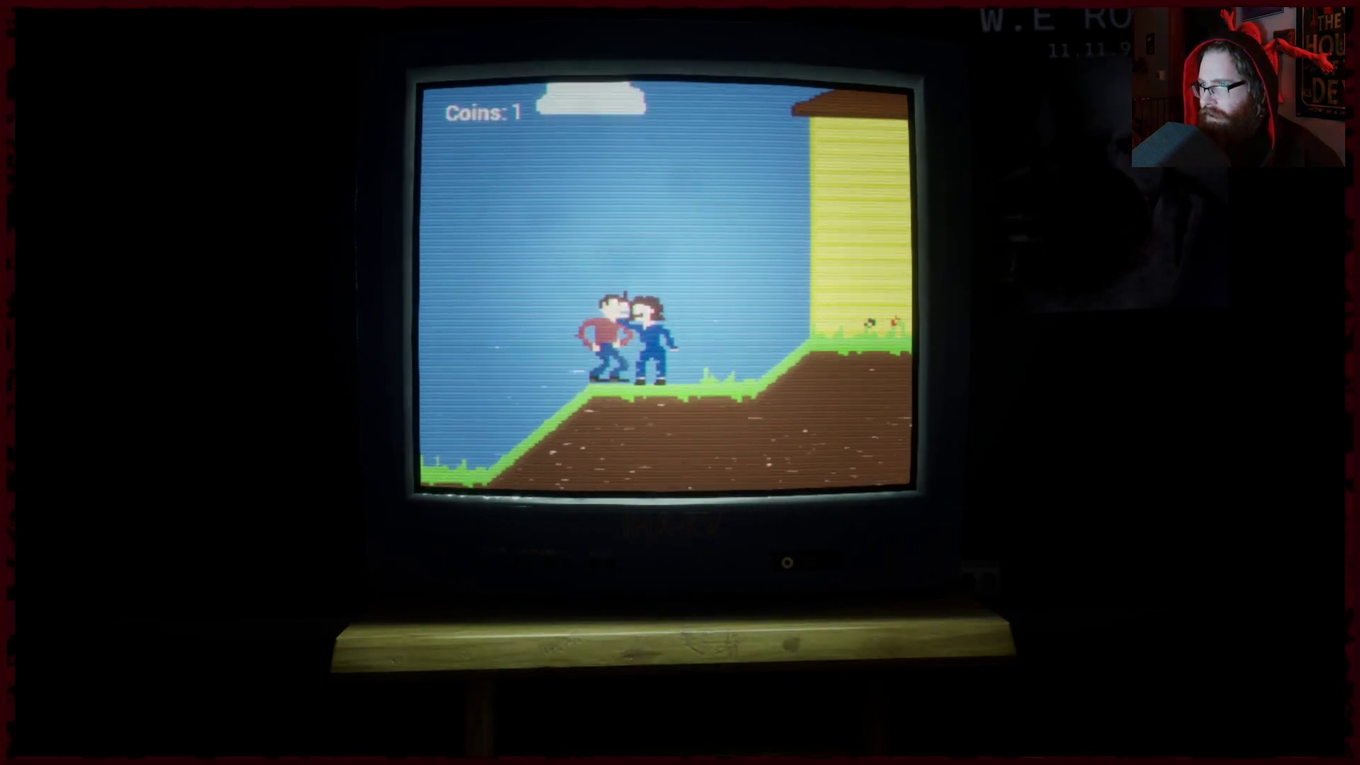
# Enter the yellow house, collect its two coins, and leave.
pyautogui.press('Right')
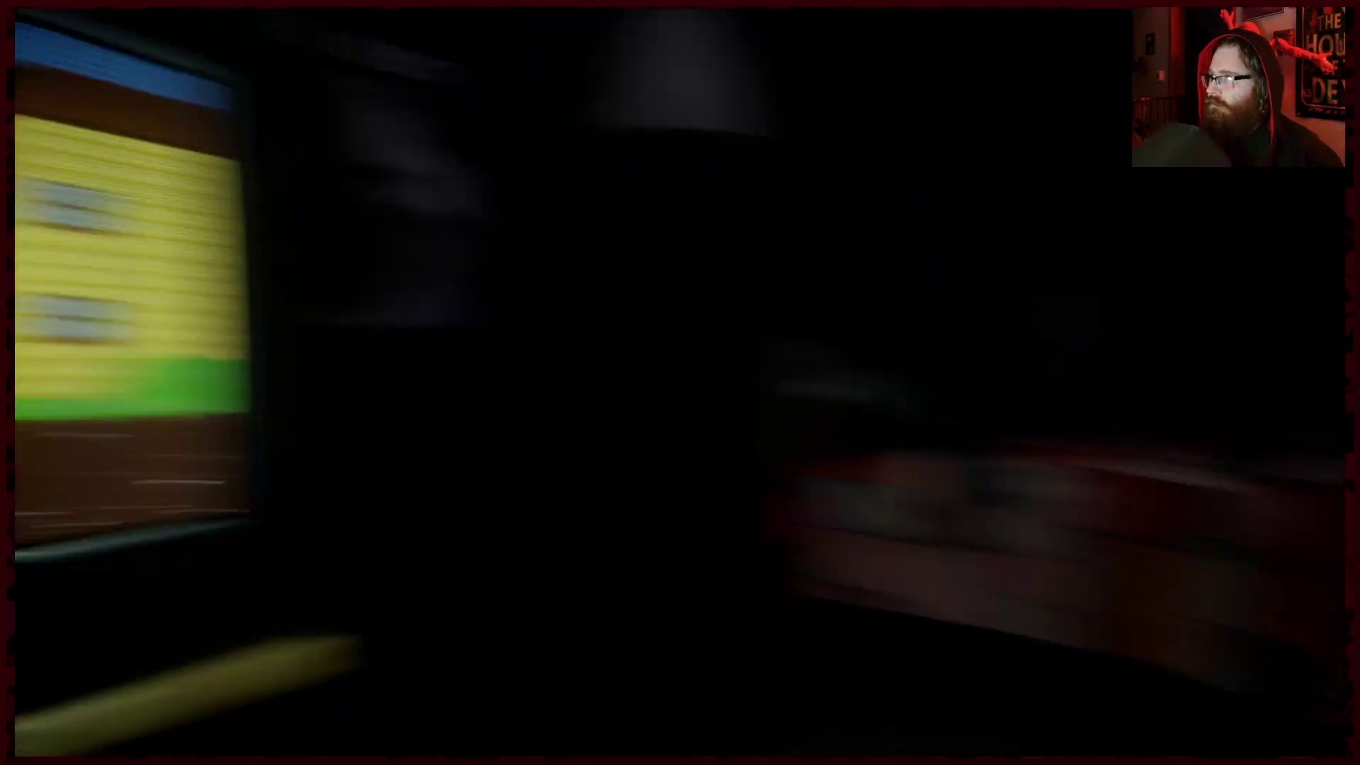
pyautogui.moveTo(680, 383); pyautogui.dragTo(956, 384)
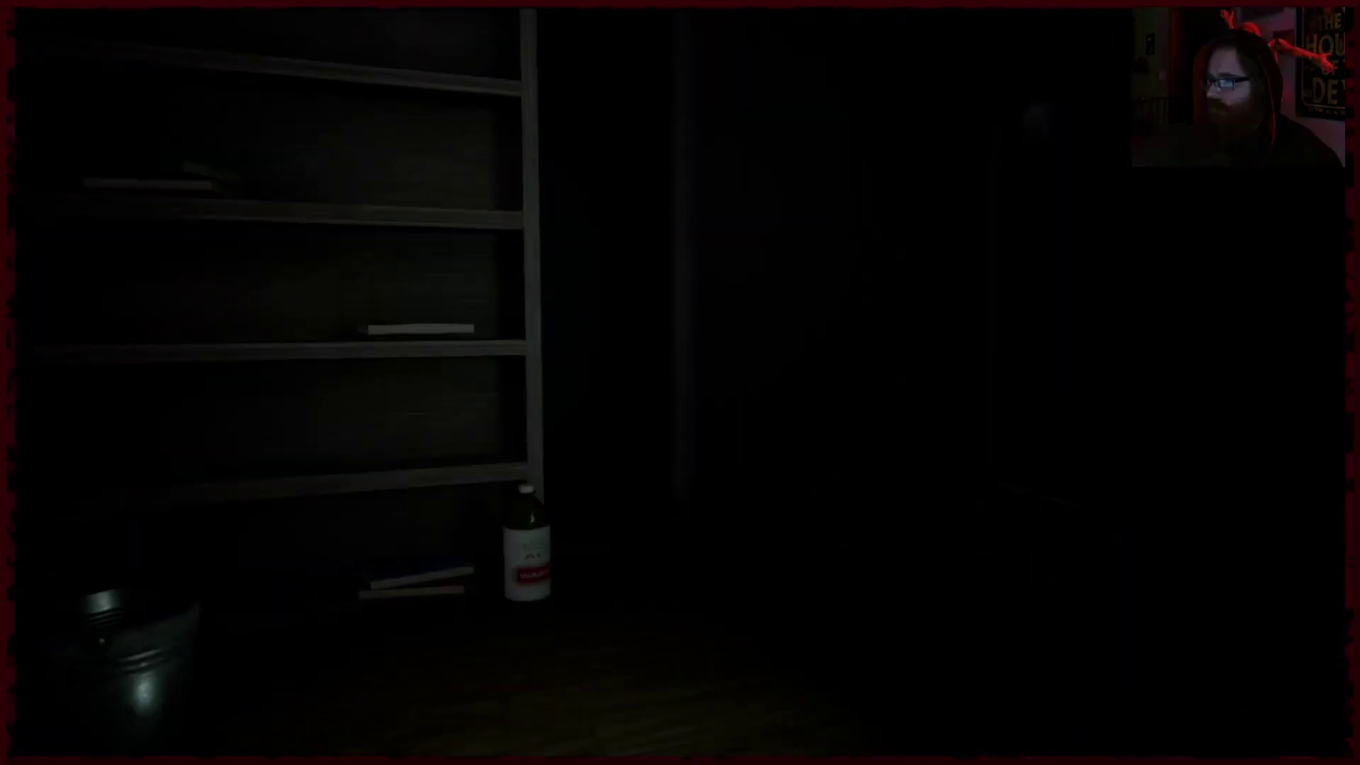
pyautogui.moveTo(681, 383)
pyautogui.mouseDown()
pyautogui.moveTo(680, 585)
pyautogui.moveTo(680, 382)
pyautogui.moveTo(319, 383)
pyautogui.mouseUp()
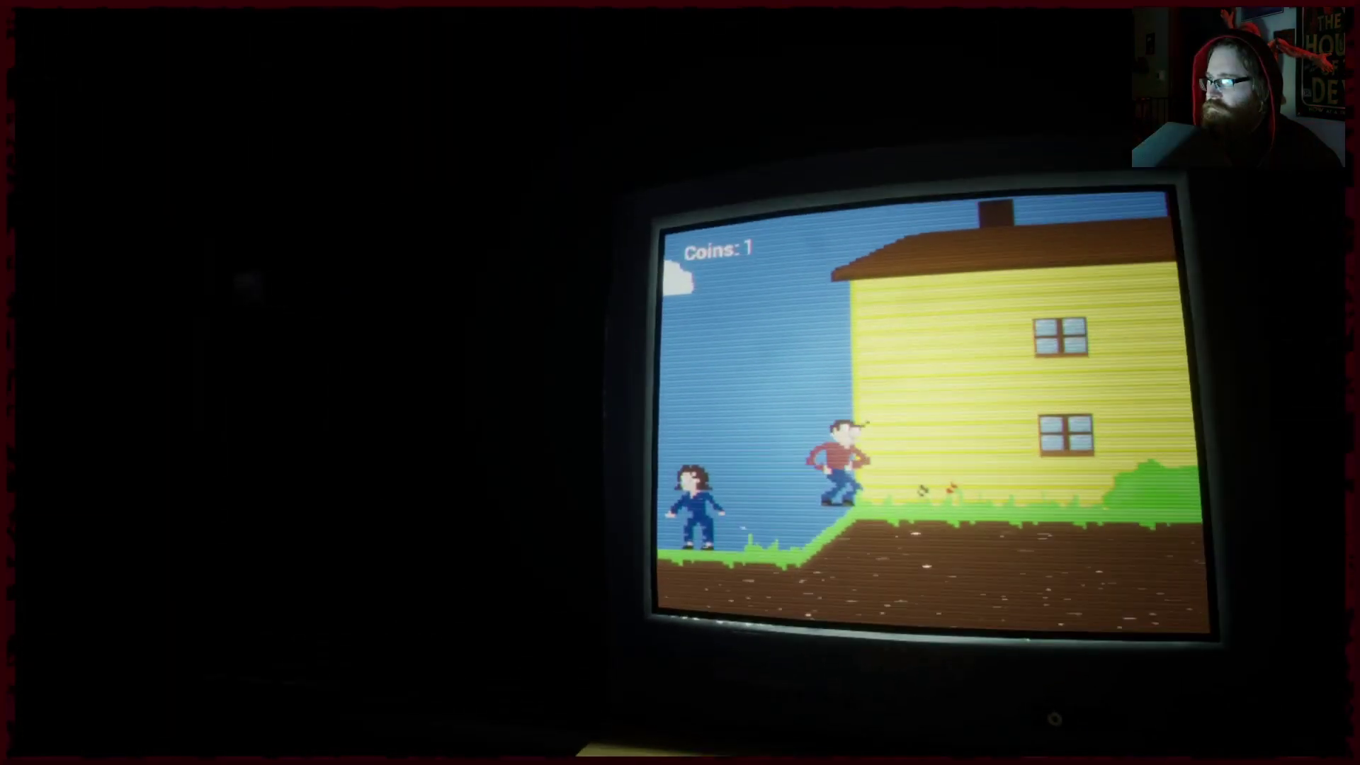
pyautogui.moveTo(681, 383)
pyautogui.mouseDown()
pyautogui.moveTo(531, 383)
pyautogui.moveTo(743, 350)
pyautogui.mouseUp()
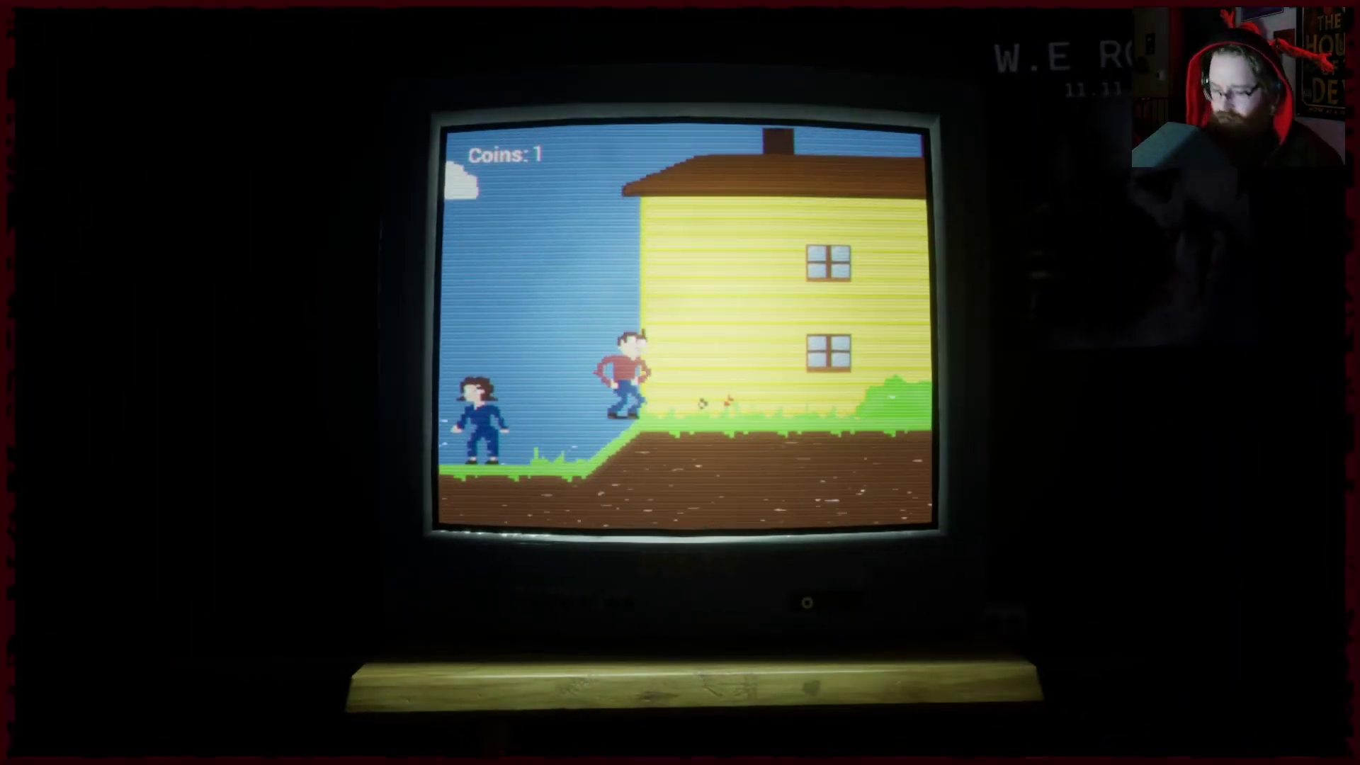
pyautogui.press('Right')
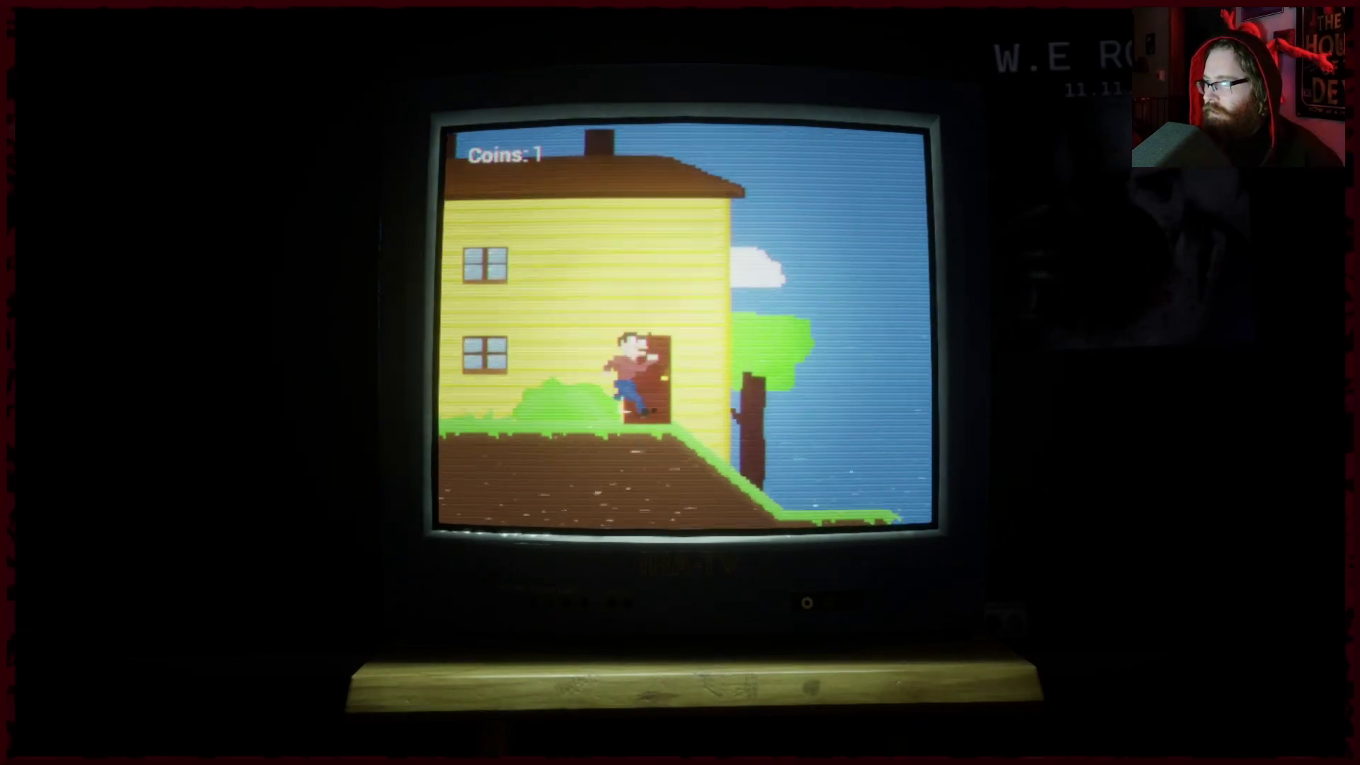
pyautogui.press('Up')
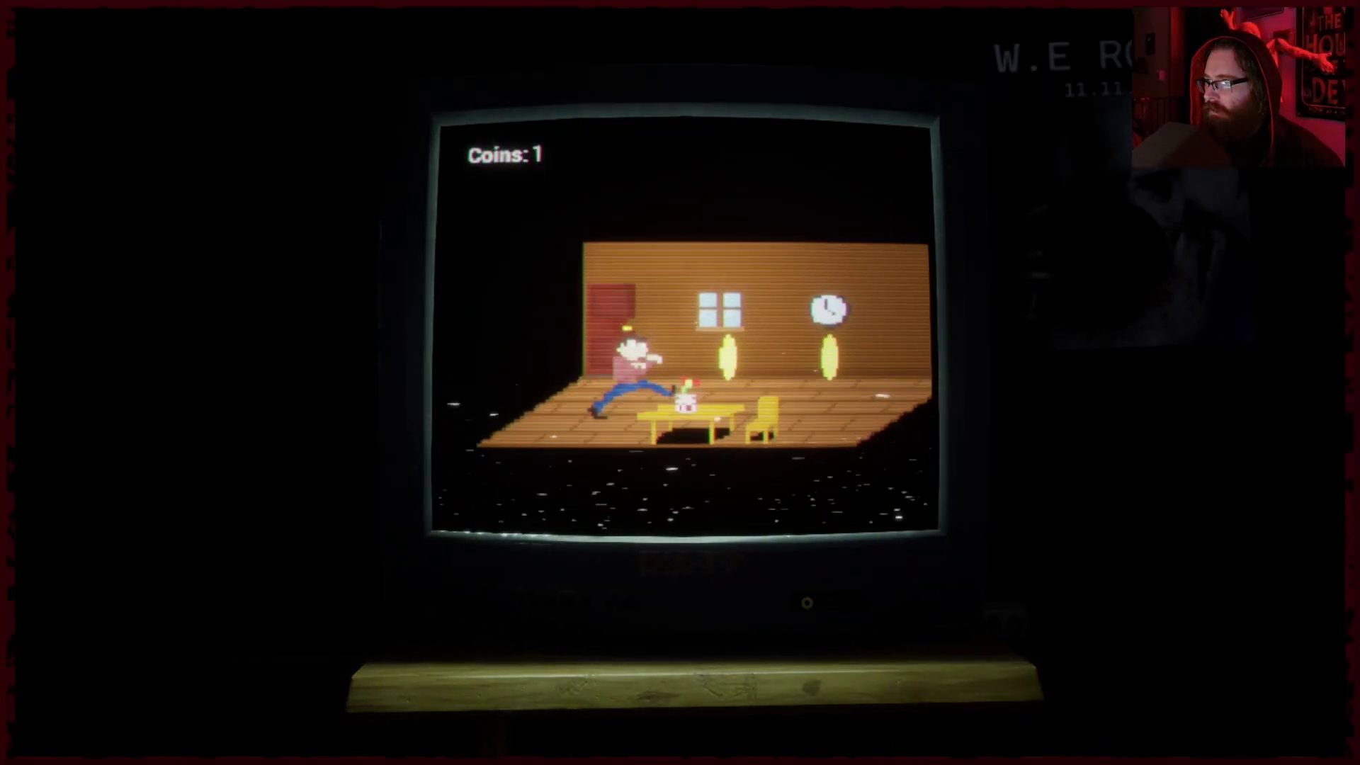
pyautogui.press('Right')
pyautogui.press('Left')
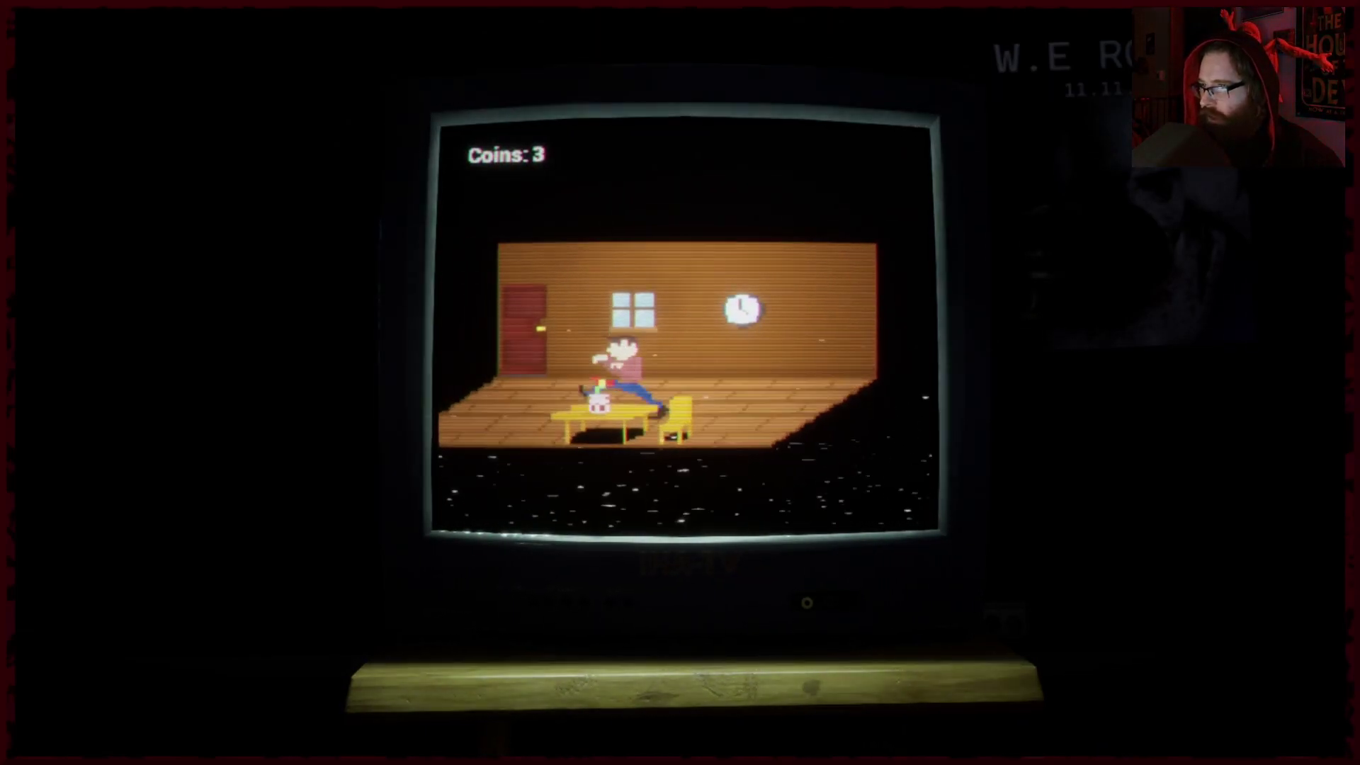
pyautogui.press('Up')
# Jump the water gap and run across the platforms to the red house.
pyautogui.press('Right')
pyautogui.press('space')
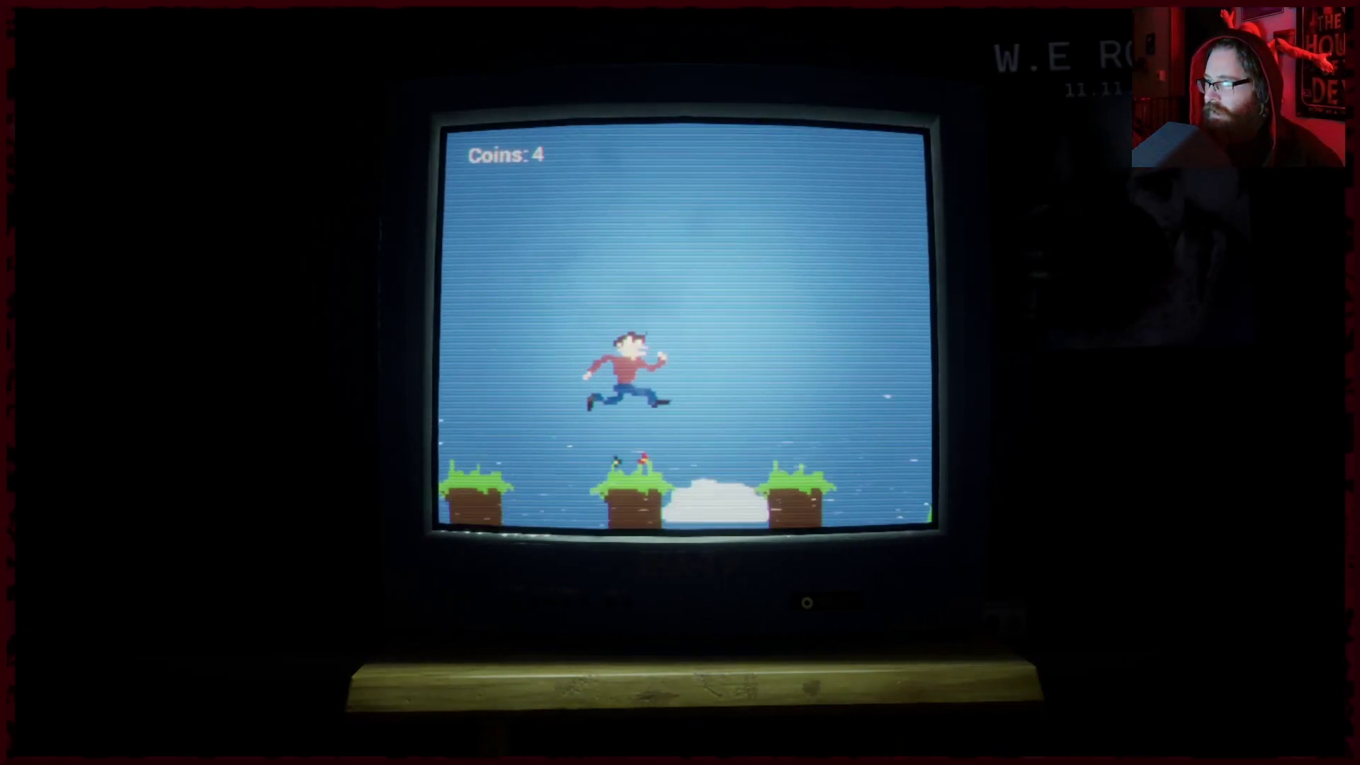
pyautogui.press('Right')
pyautogui.press('Right')
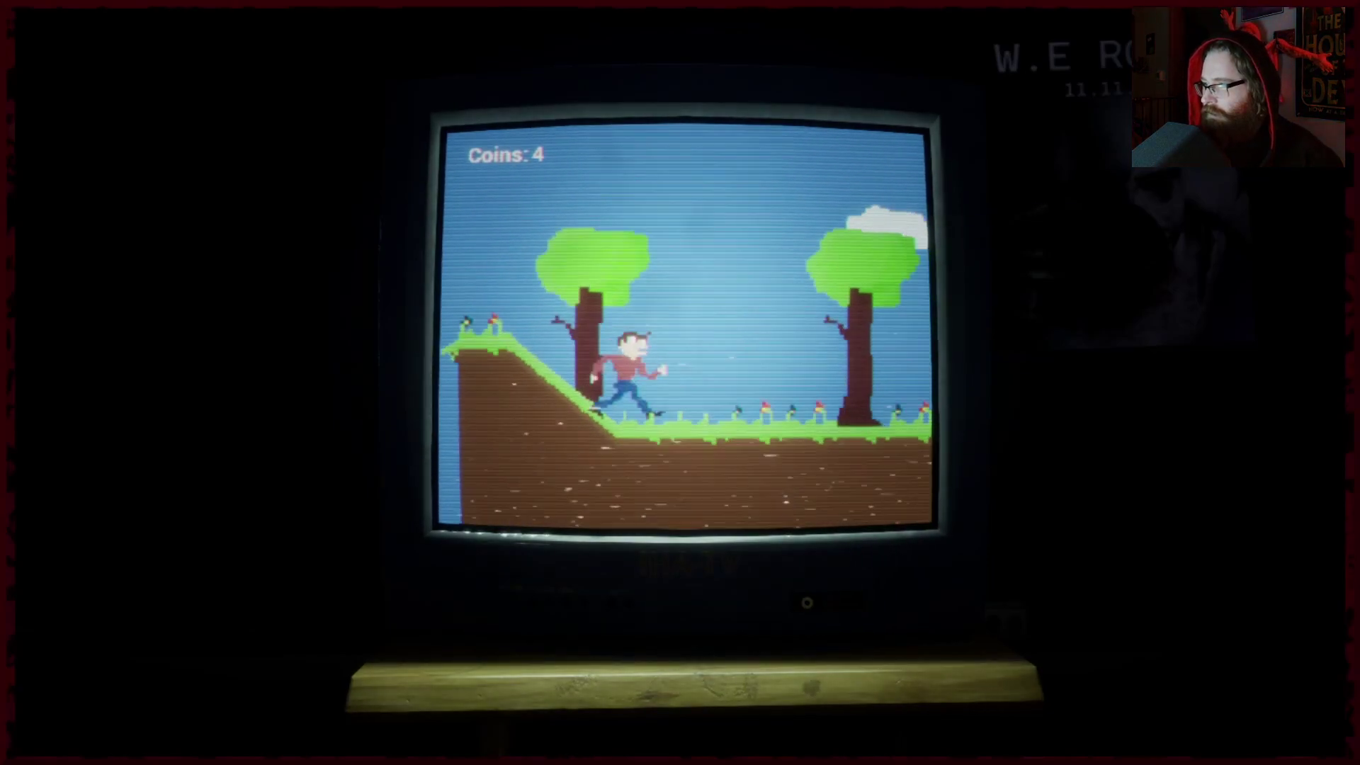
pyautogui.press('Right')
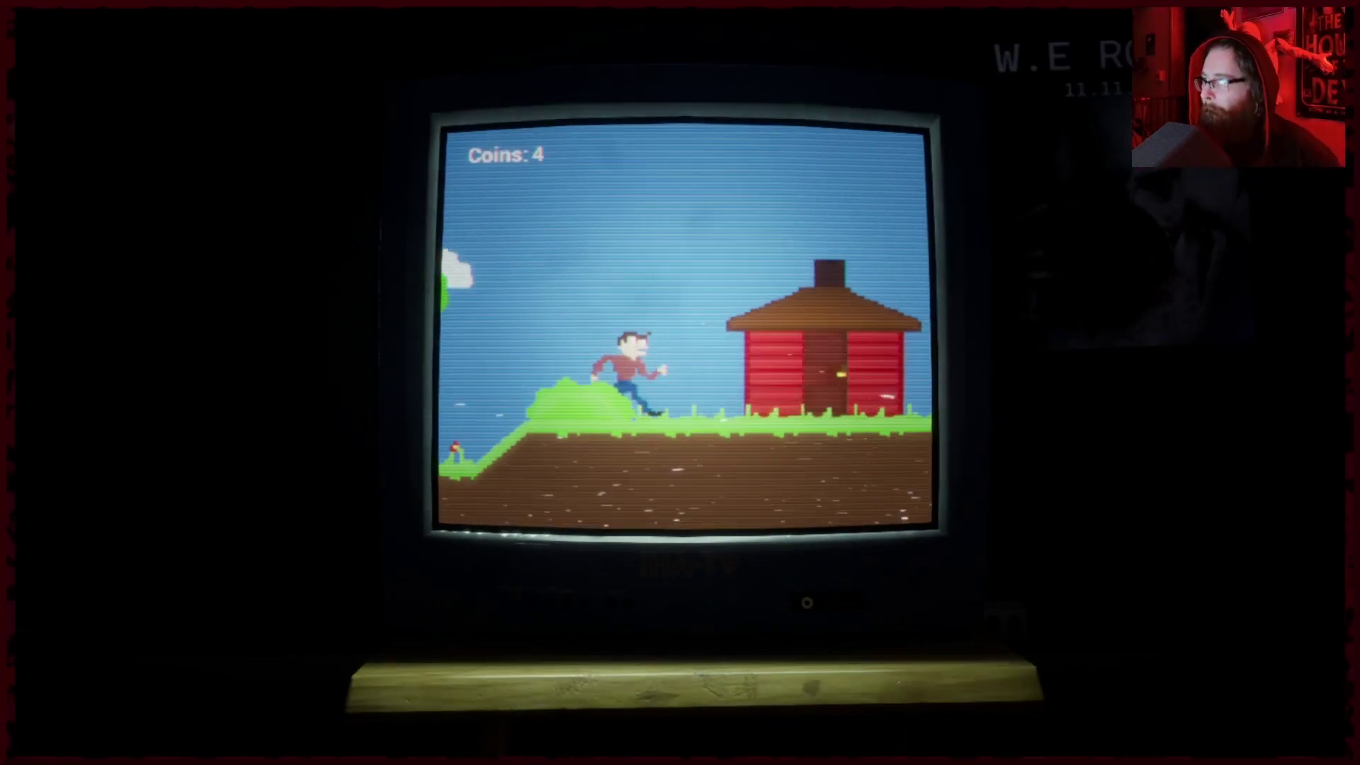
# Enter the red house, grab its coin, and climb the ledge to the upper door.
pyautogui.press('Up')
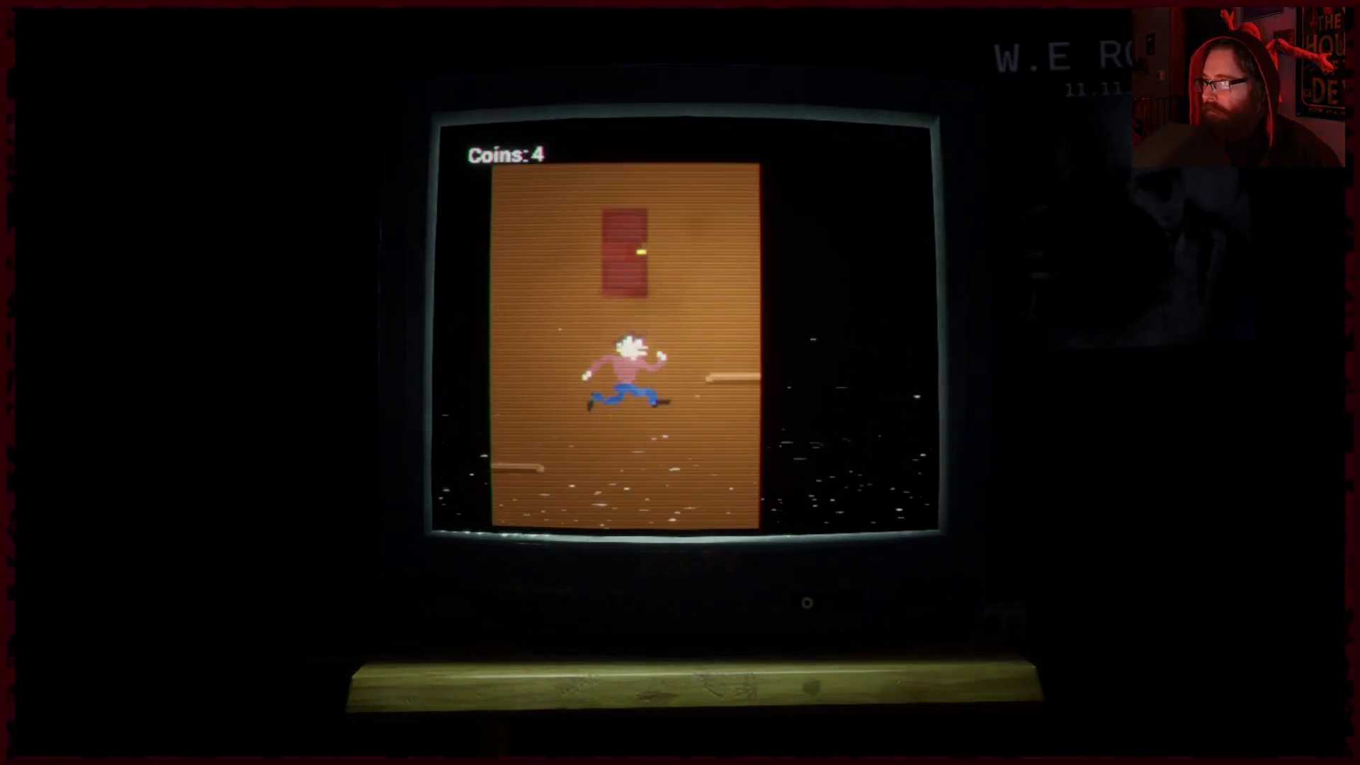
pyautogui.press('Right')
pyautogui.press('Up')
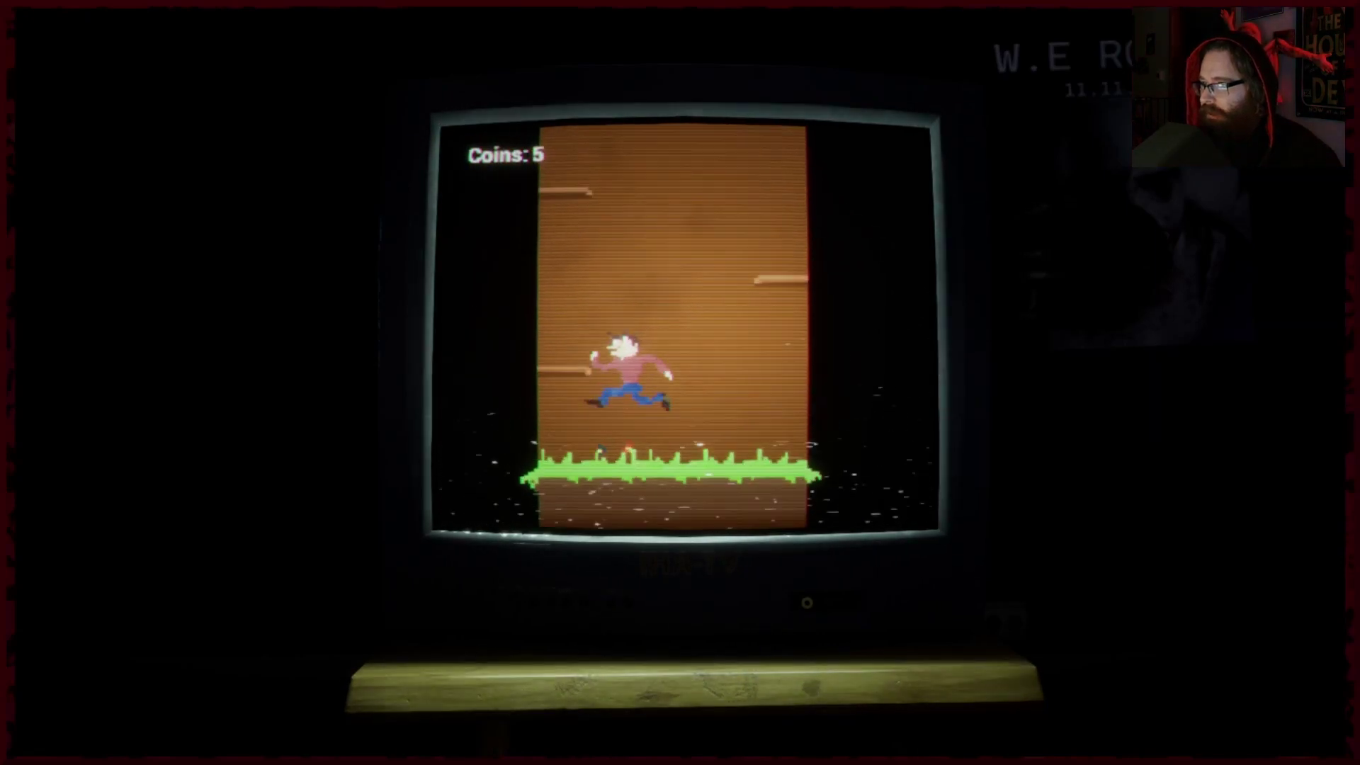
pyautogui.press('Right')
pyautogui.press('Up')
pyautogui.press('Right')
pyautogui.press('Up')
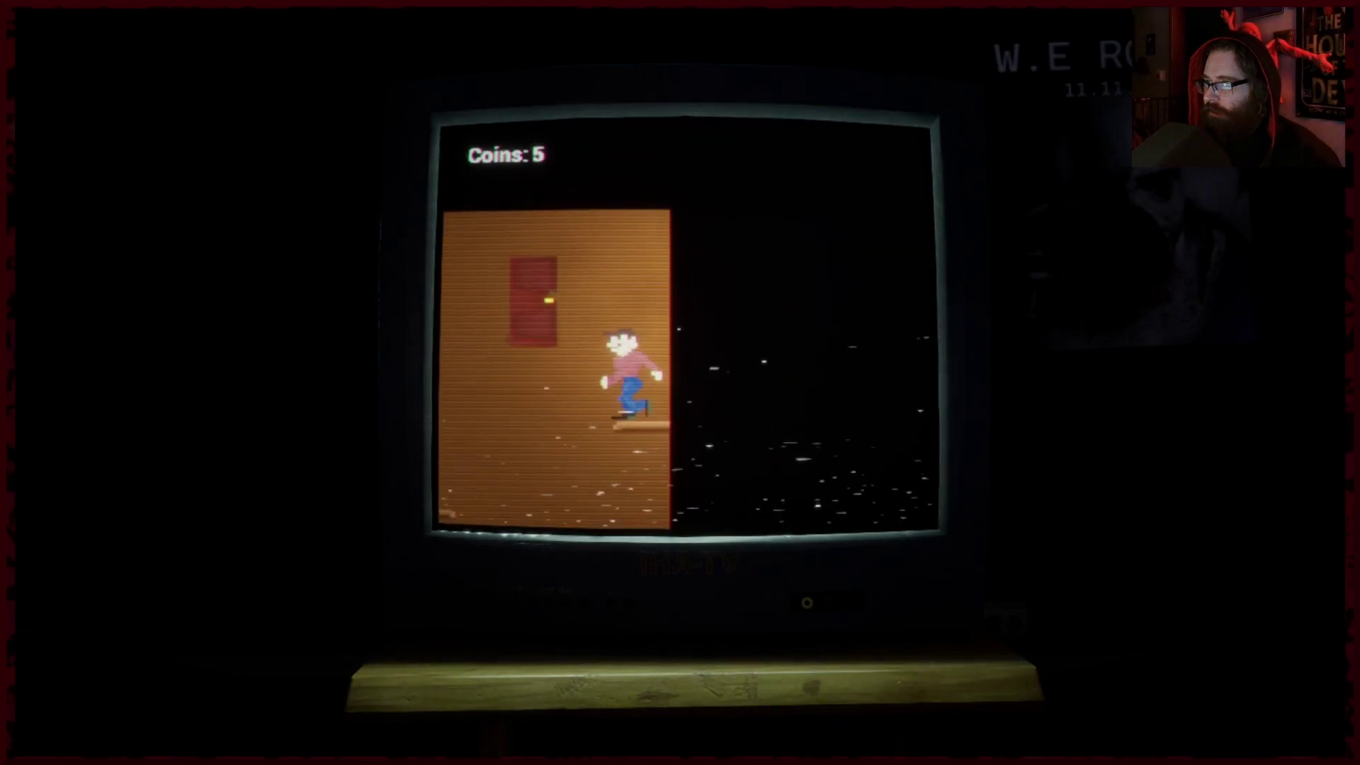
pyautogui.press('Up')
# Jump onto the dirt cliff for its coin and hop down before the teal house.
pyautogui.press('Right')
pyautogui.press('Right')
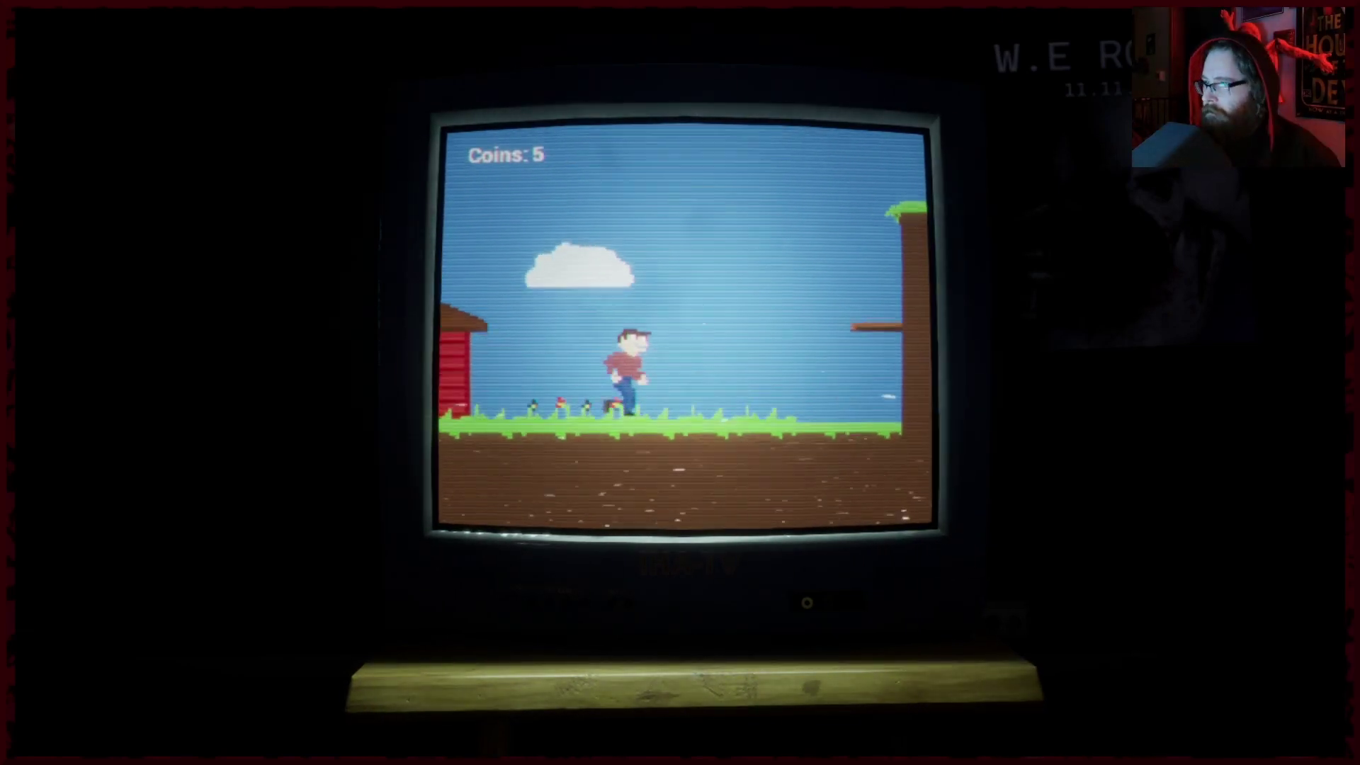
pyautogui.press('Up')
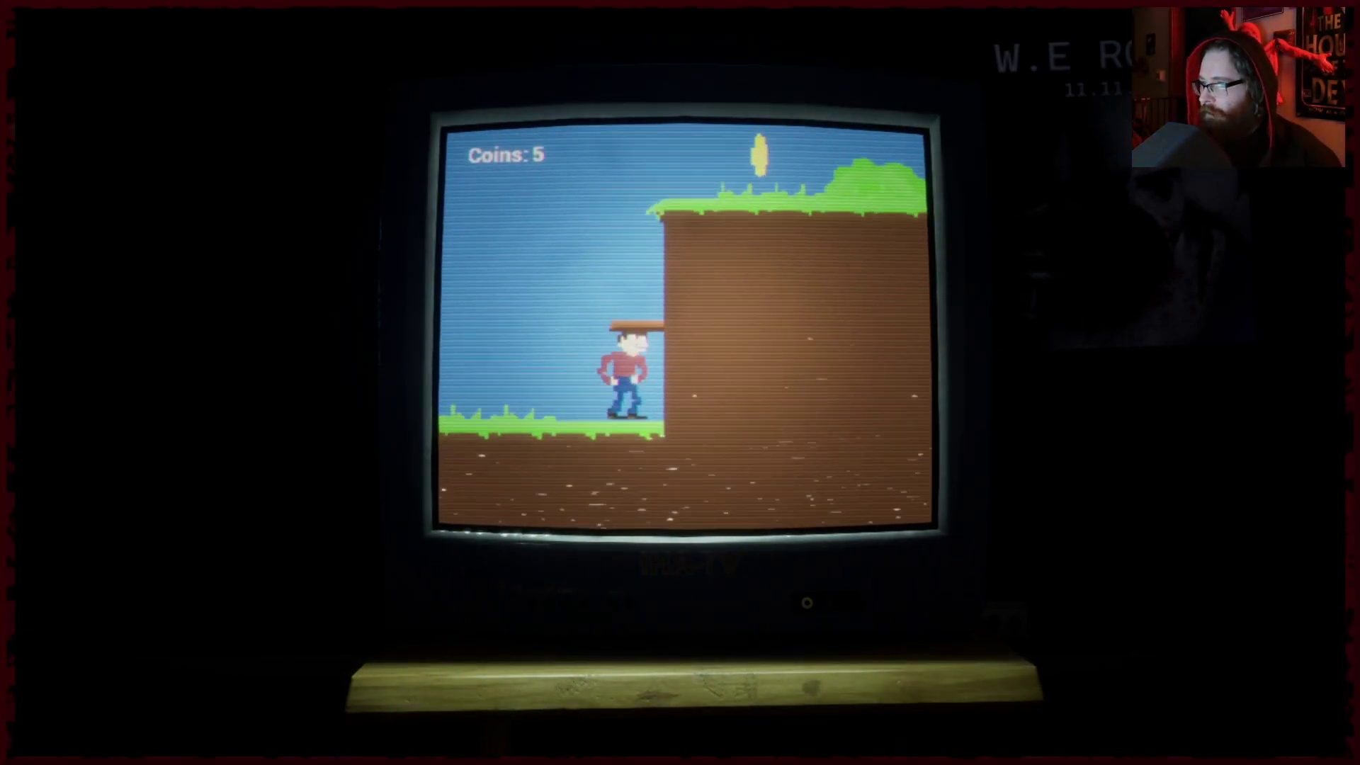
pyautogui.press('Right')
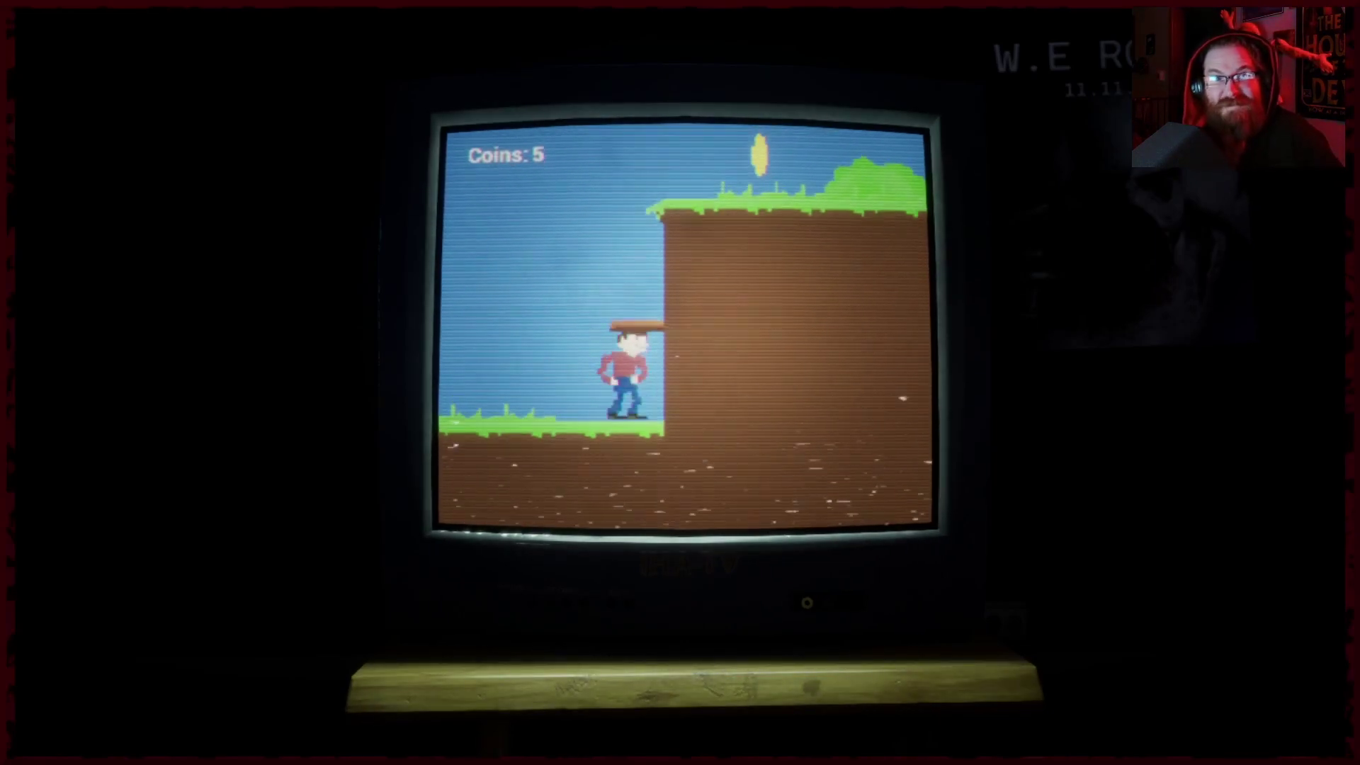
pyautogui.press('Right')
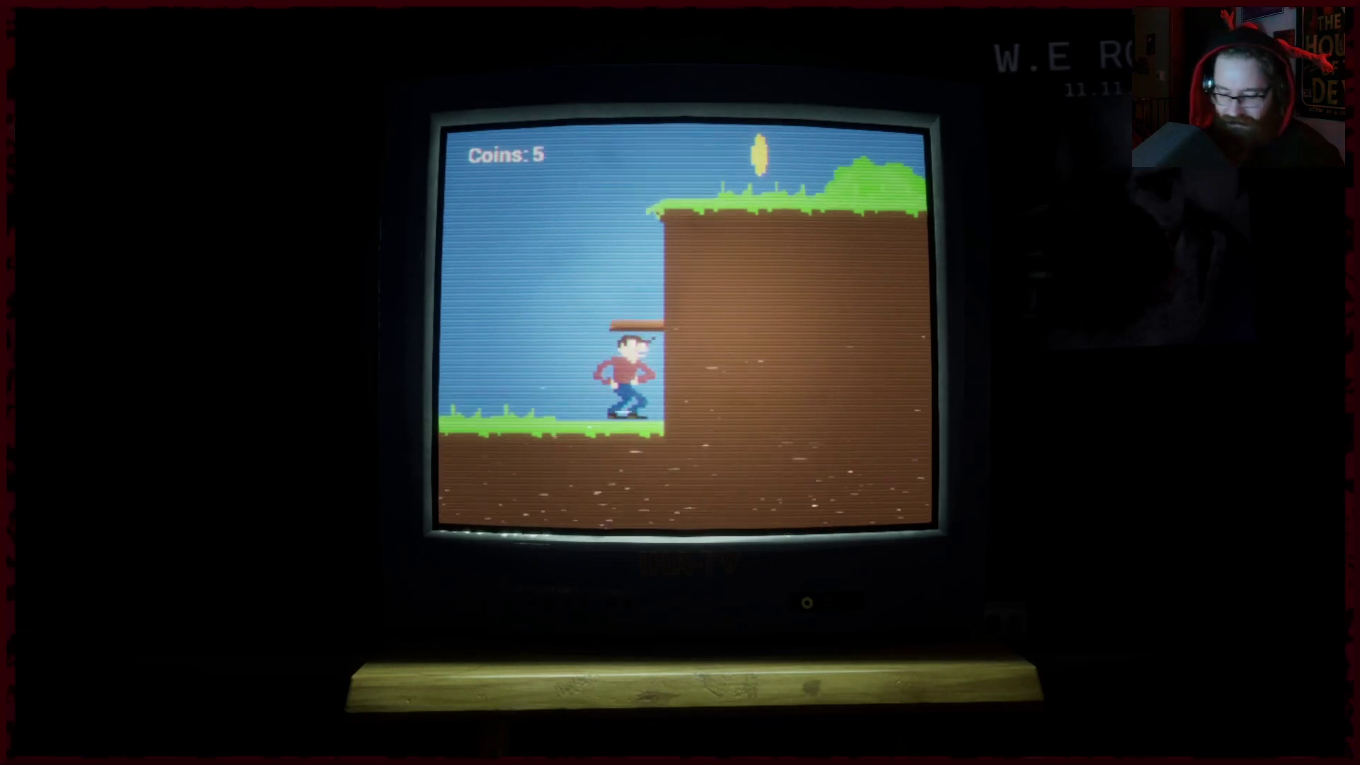
pyautogui.press('space')
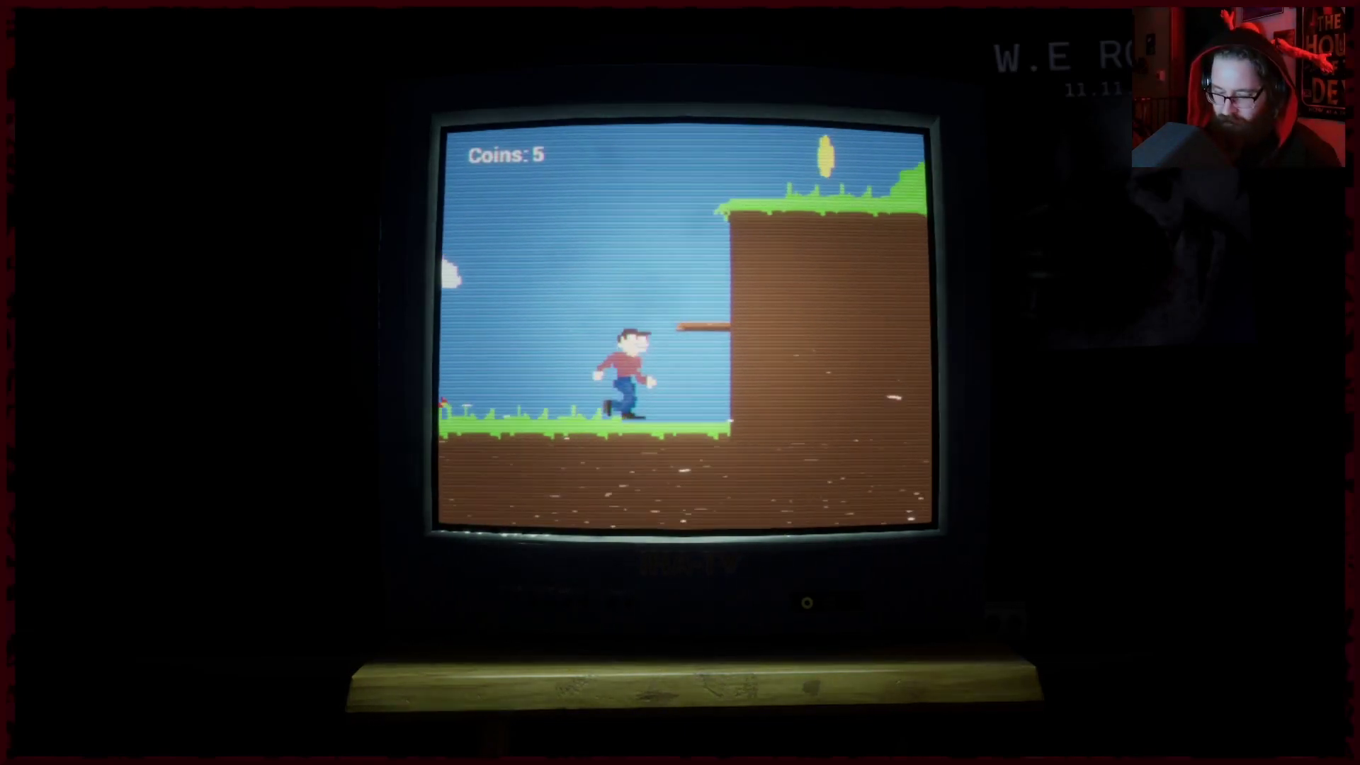
pyautogui.press('space')
pyautogui.press('Right')
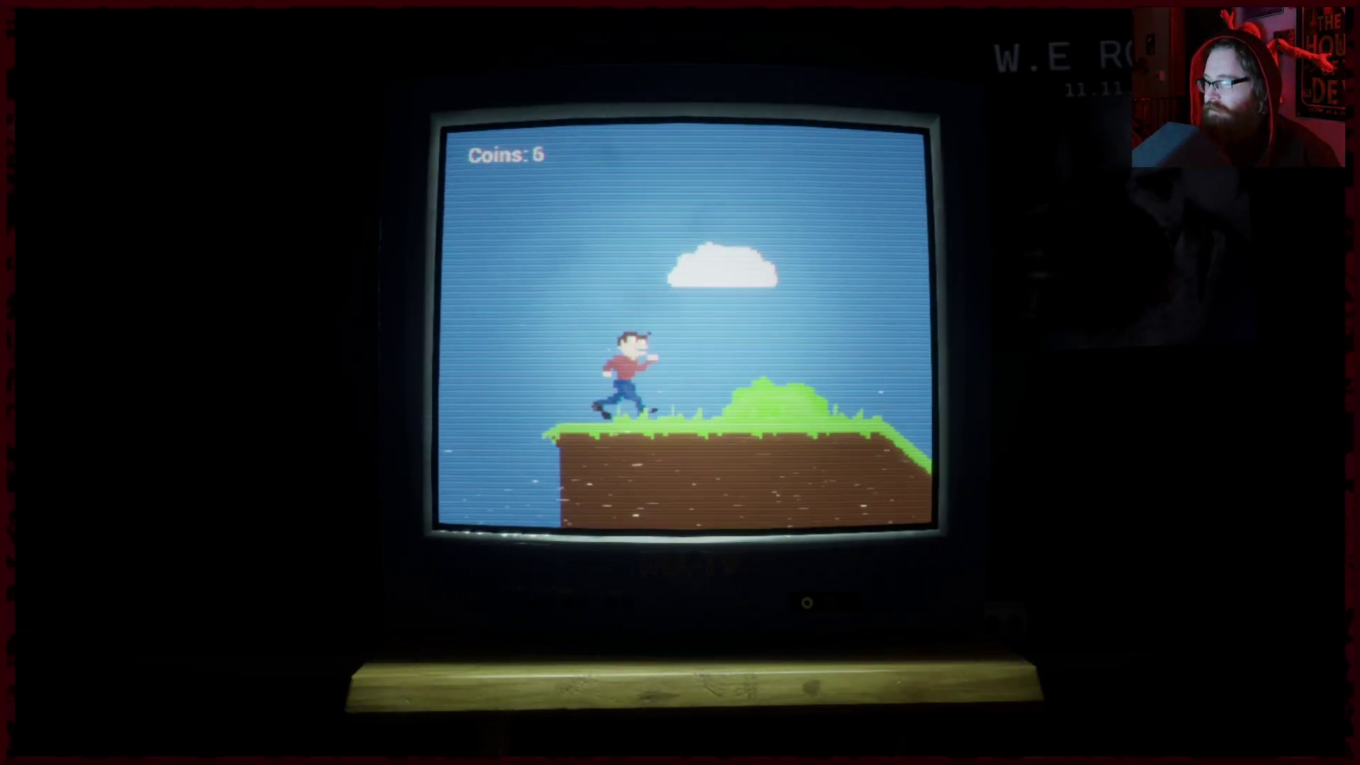
pyautogui.press('Right')
pyautogui.press('space')
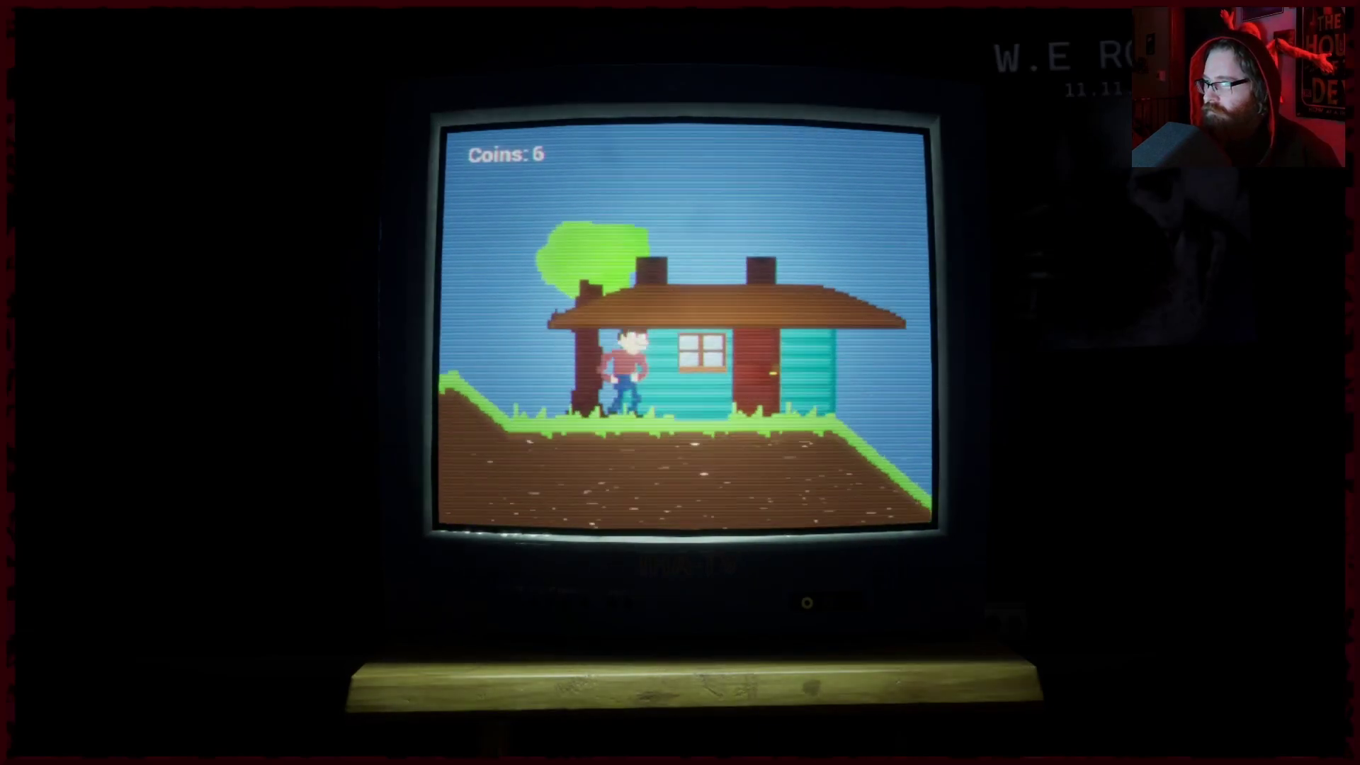
pyautogui.moveTo(680, 382); pyautogui.dragTo(318, 382)
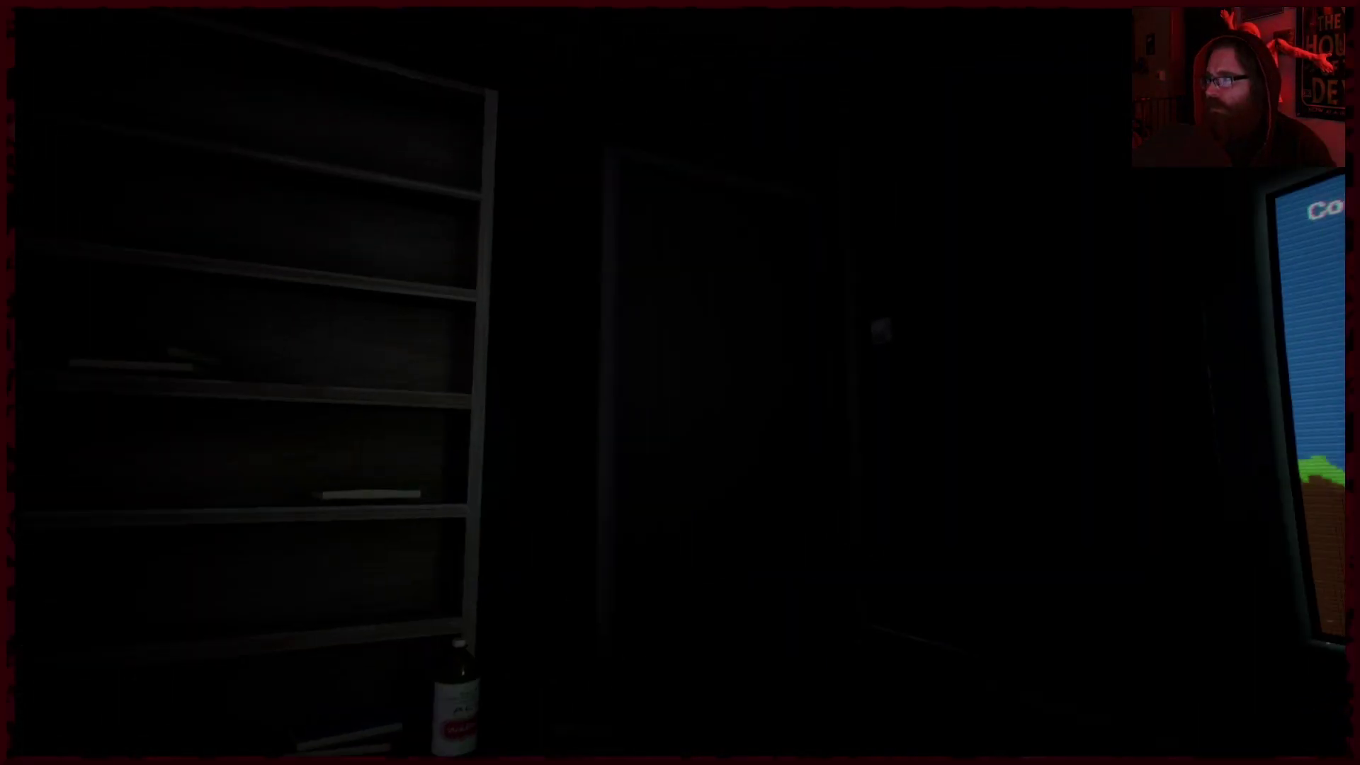
pyautogui.moveTo(680, 318)
pyautogui.mouseDown()
pyautogui.moveTo(680, 532)
pyautogui.moveTo(680, 319)
pyautogui.mouseUp()
pyautogui.moveTo(424, 383); pyautogui.dragTo(851, 382)
pyautogui.moveTo(680, 319); pyautogui.dragTo(680, 531)
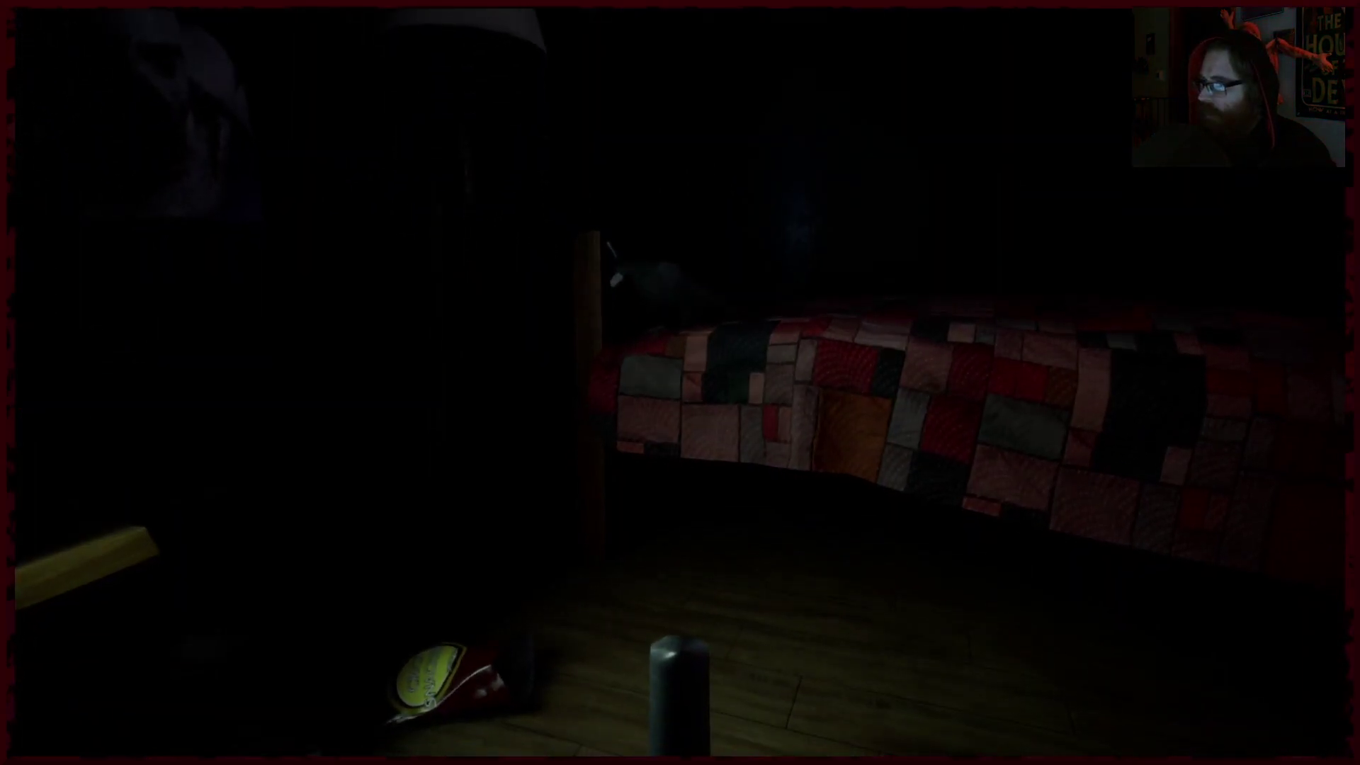
pyautogui.moveTo(850, 425); pyautogui.dragTo(426, 319)
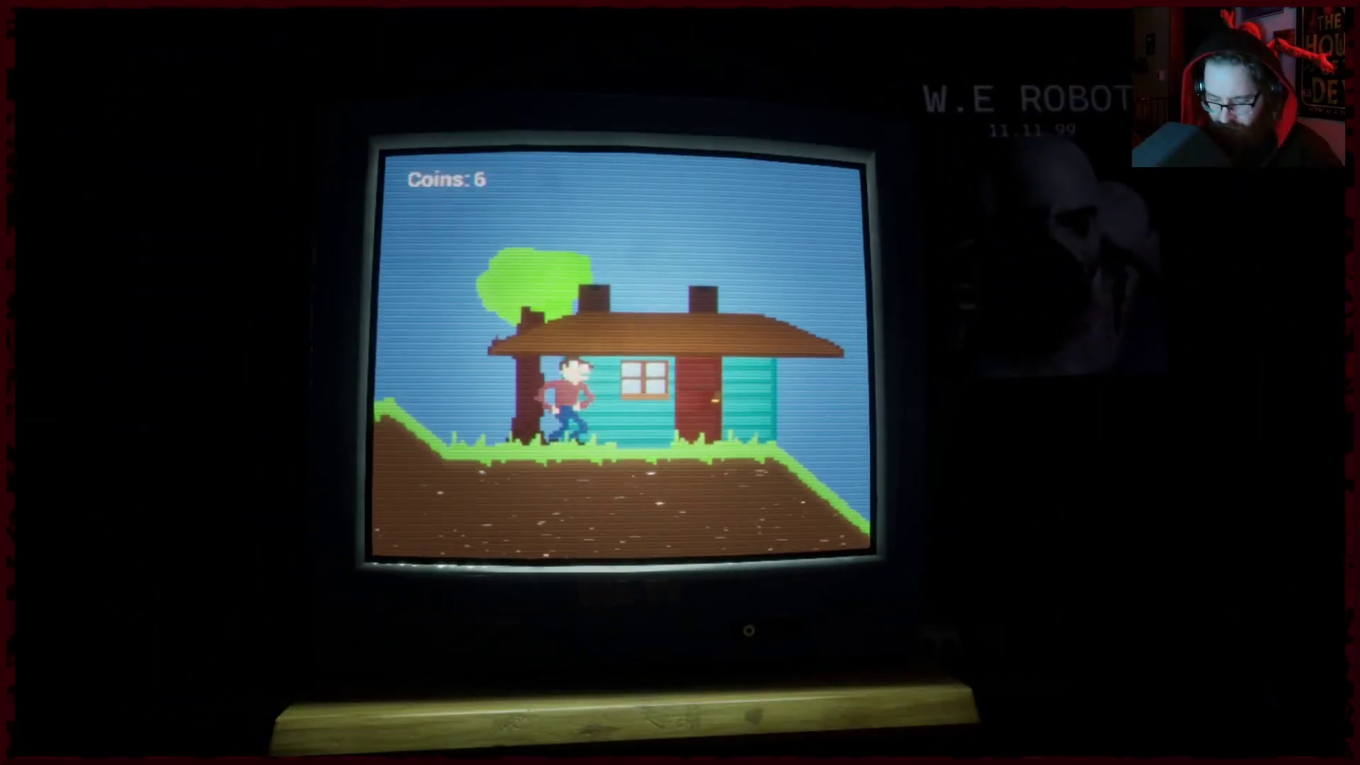
# Walk right past the teal house, then move left toward the other figure.
pyautogui.press('Right')
pyautogui.press('Right')
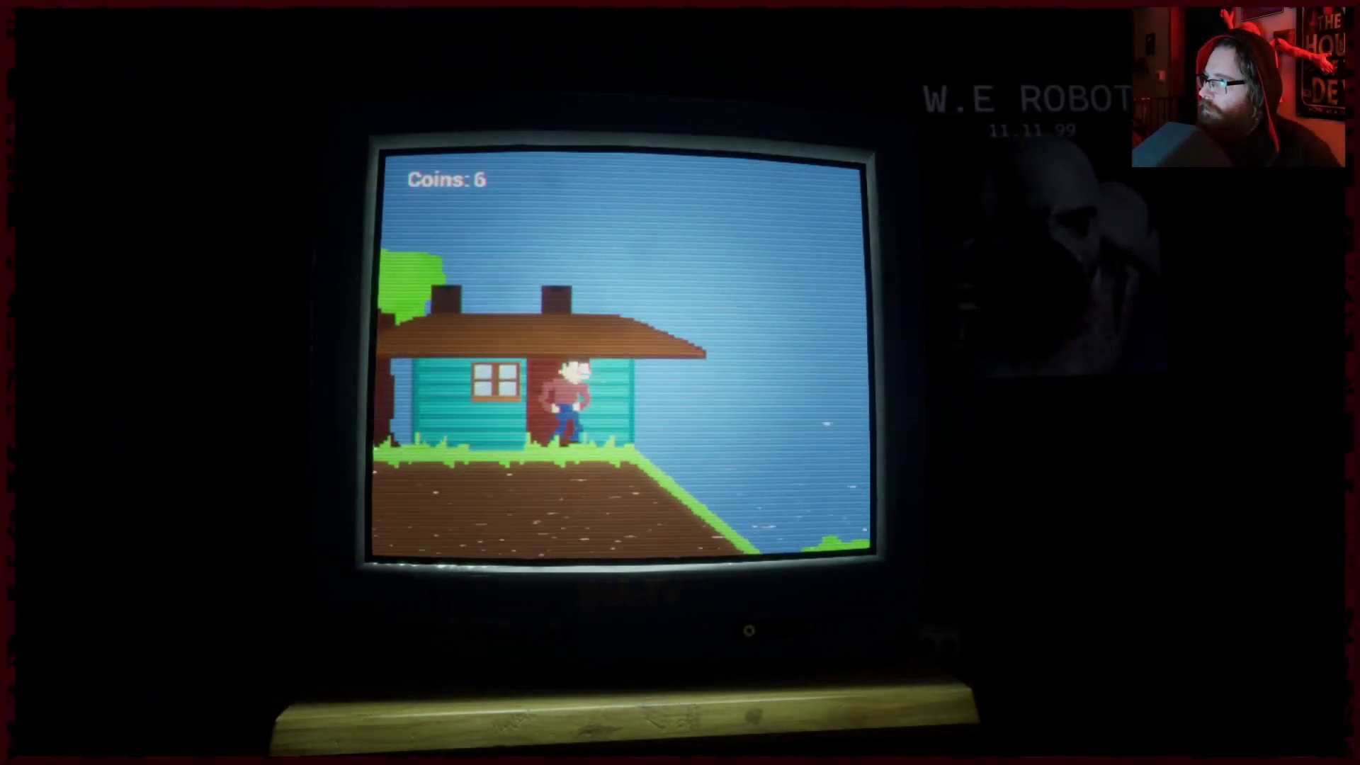
pyautogui.press('Right')
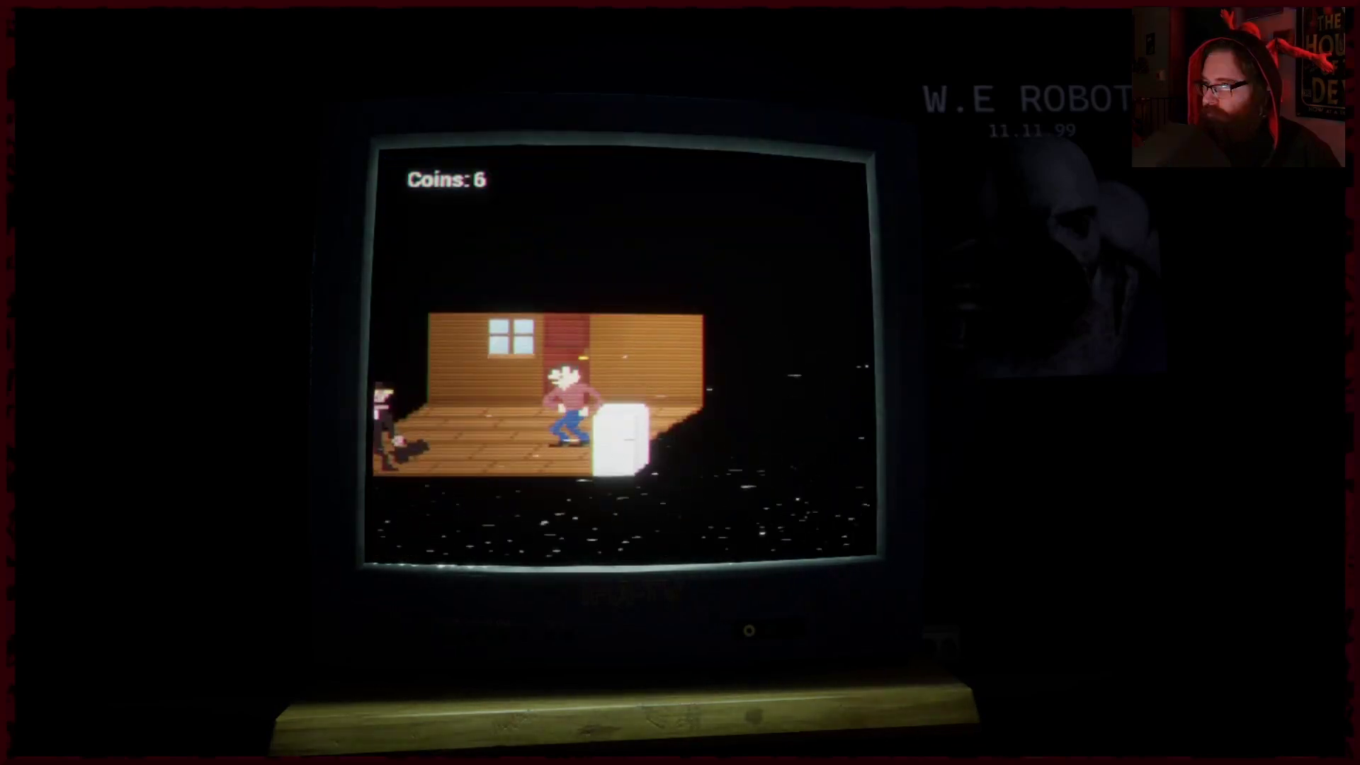
pyautogui.press('Left')
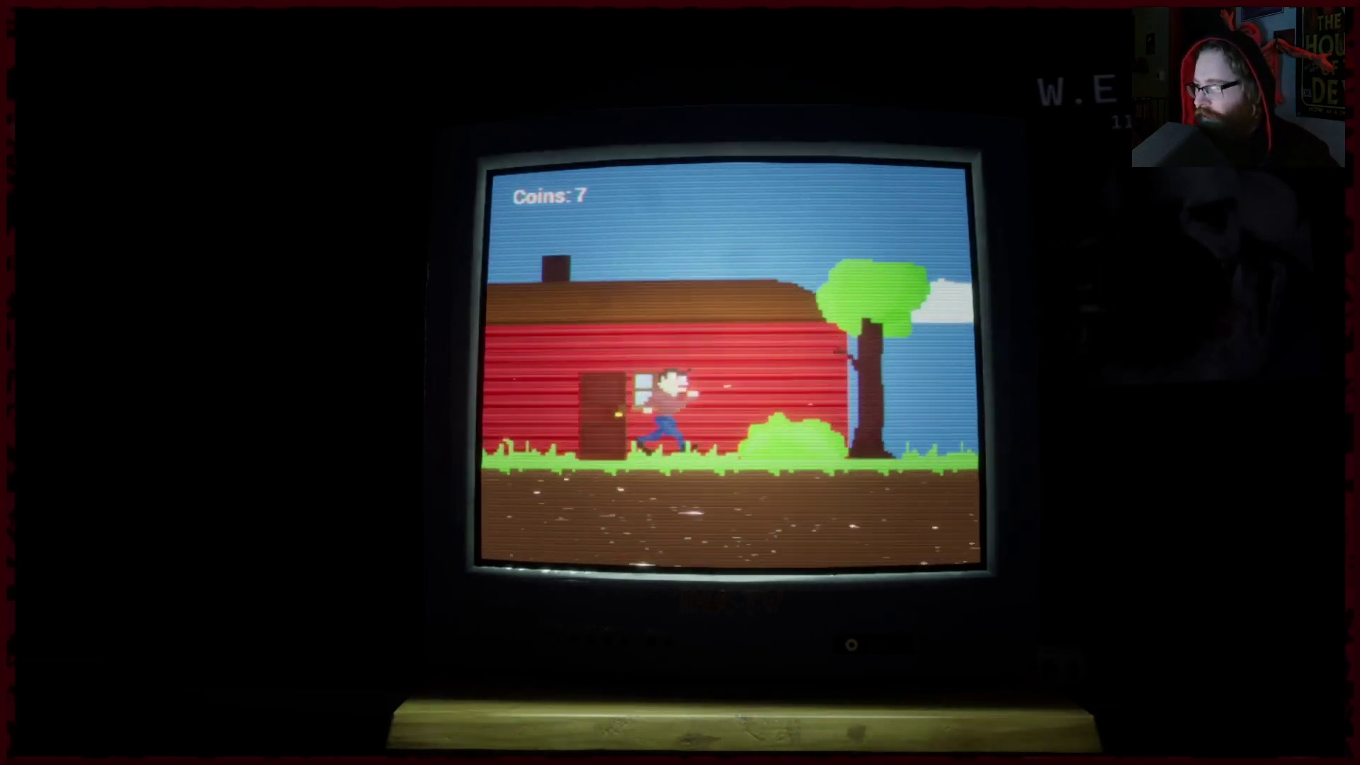
# Jump off the hill for a coin and leap the gap between platforms.
pyautogui.press('Right')
pyautogui.press('Right')
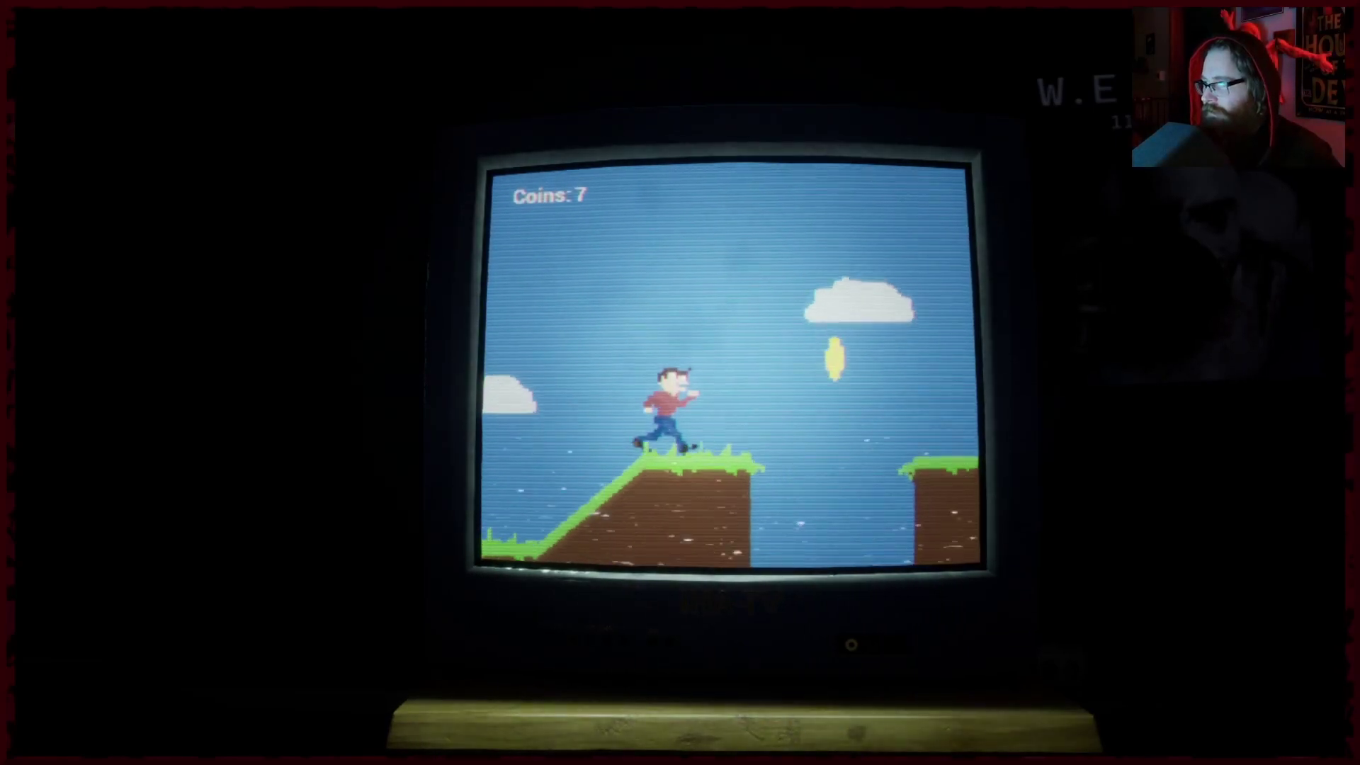
pyautogui.press('space')
pyautogui.press('Right')
pyautogui.press('space')
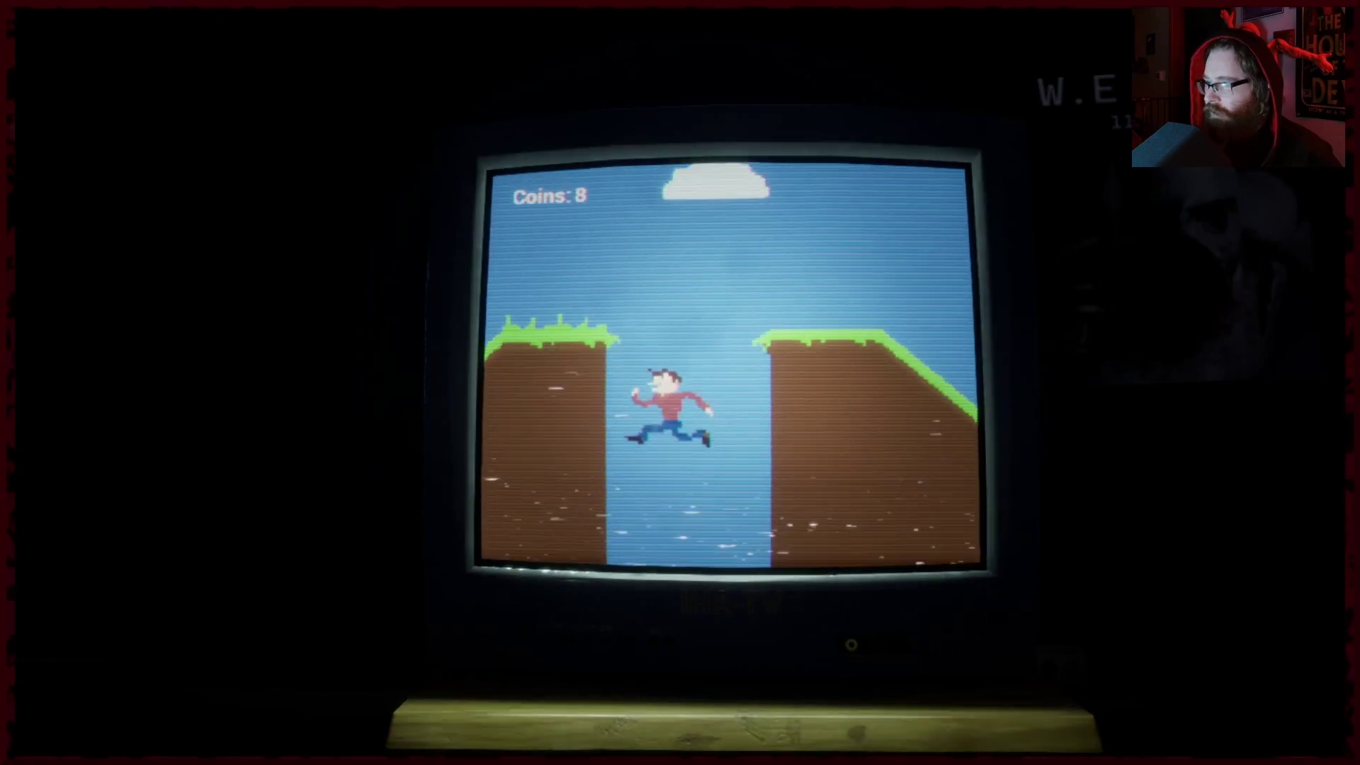
# Run through the meadow, jump the blue figure, and pass through the yellow house.
pyautogui.press('Right')
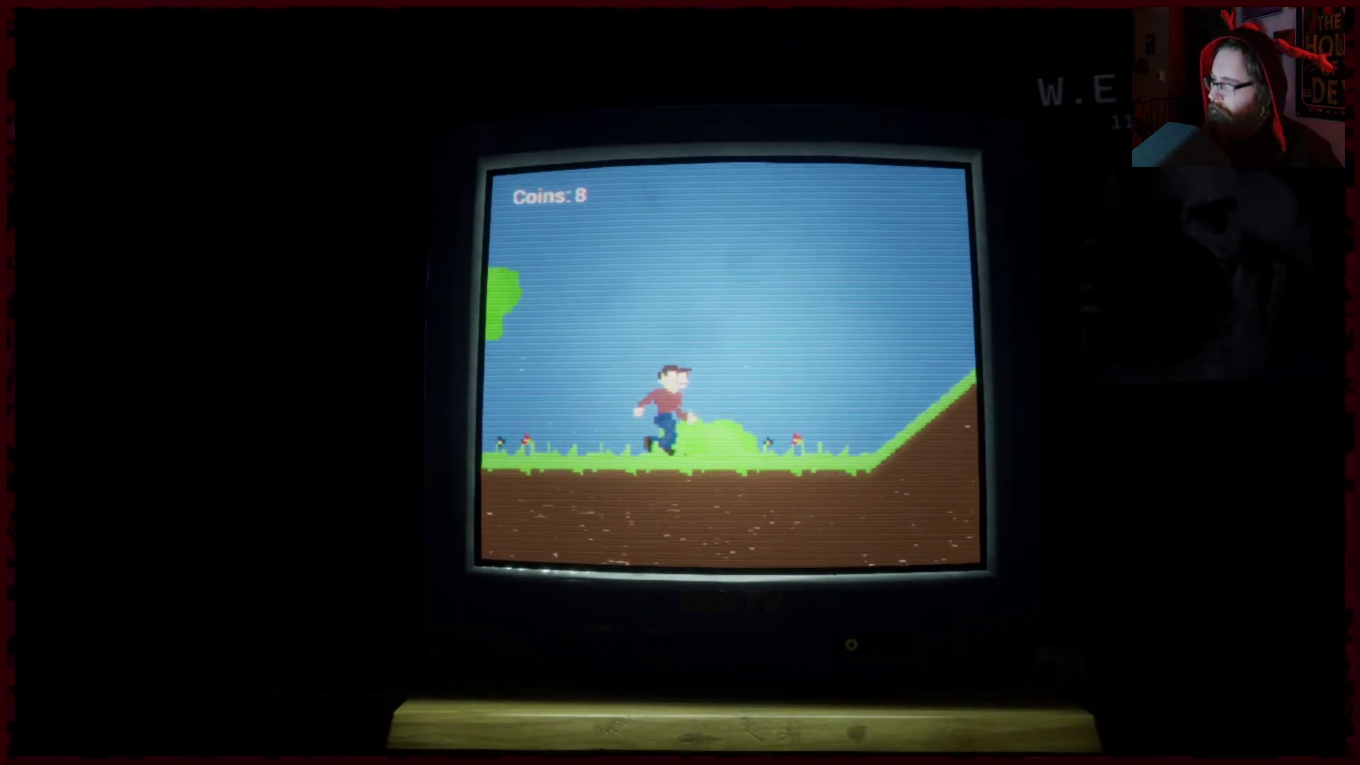
pyautogui.press('Right')
pyautogui.press('space')
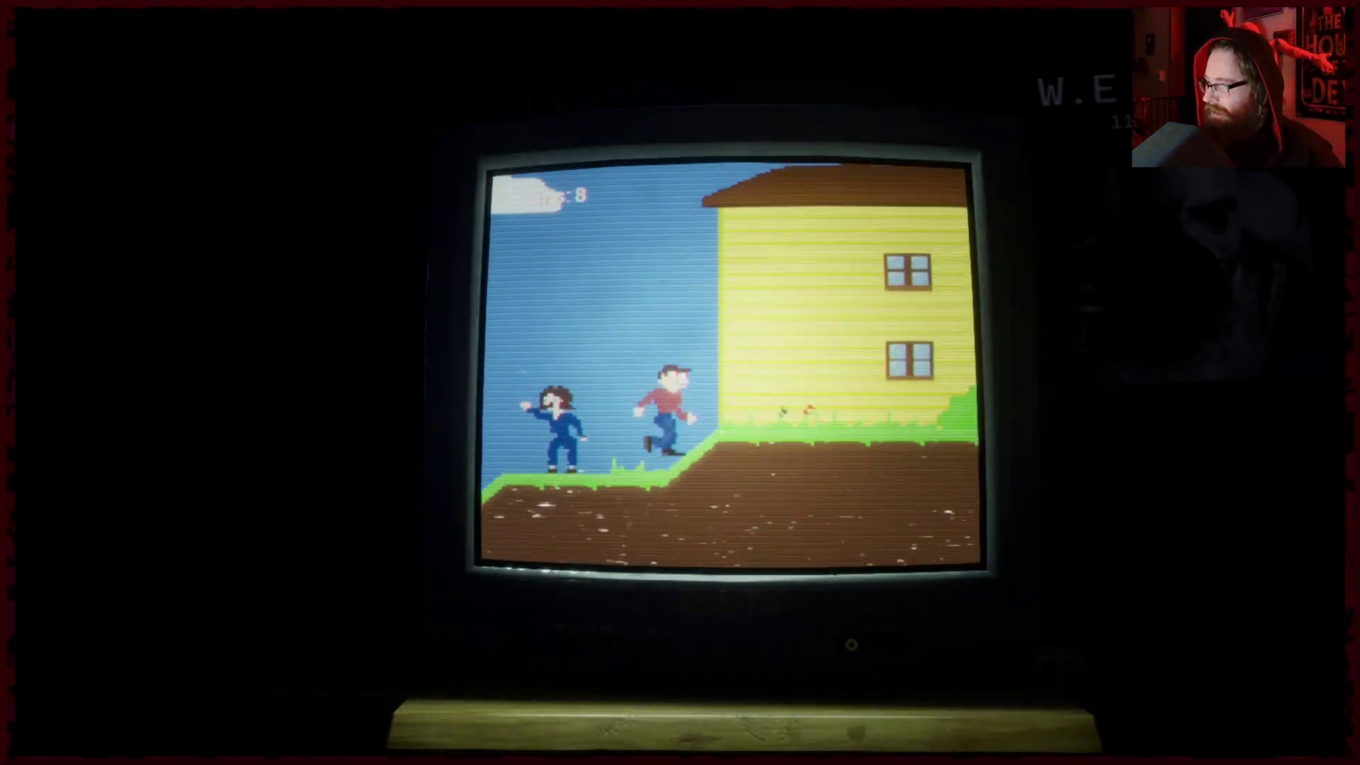
pyautogui.press('Right')
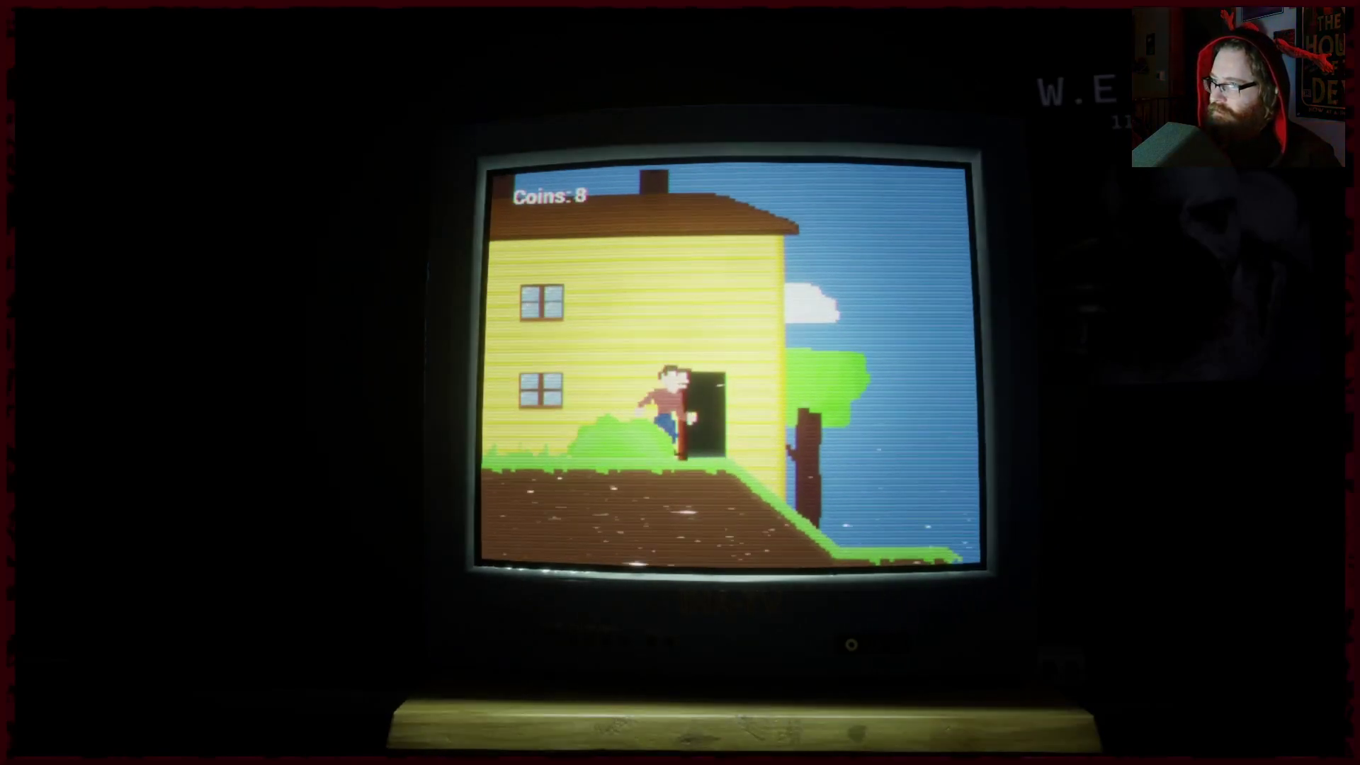
pyautogui.press('Up')
pyautogui.press('Right')
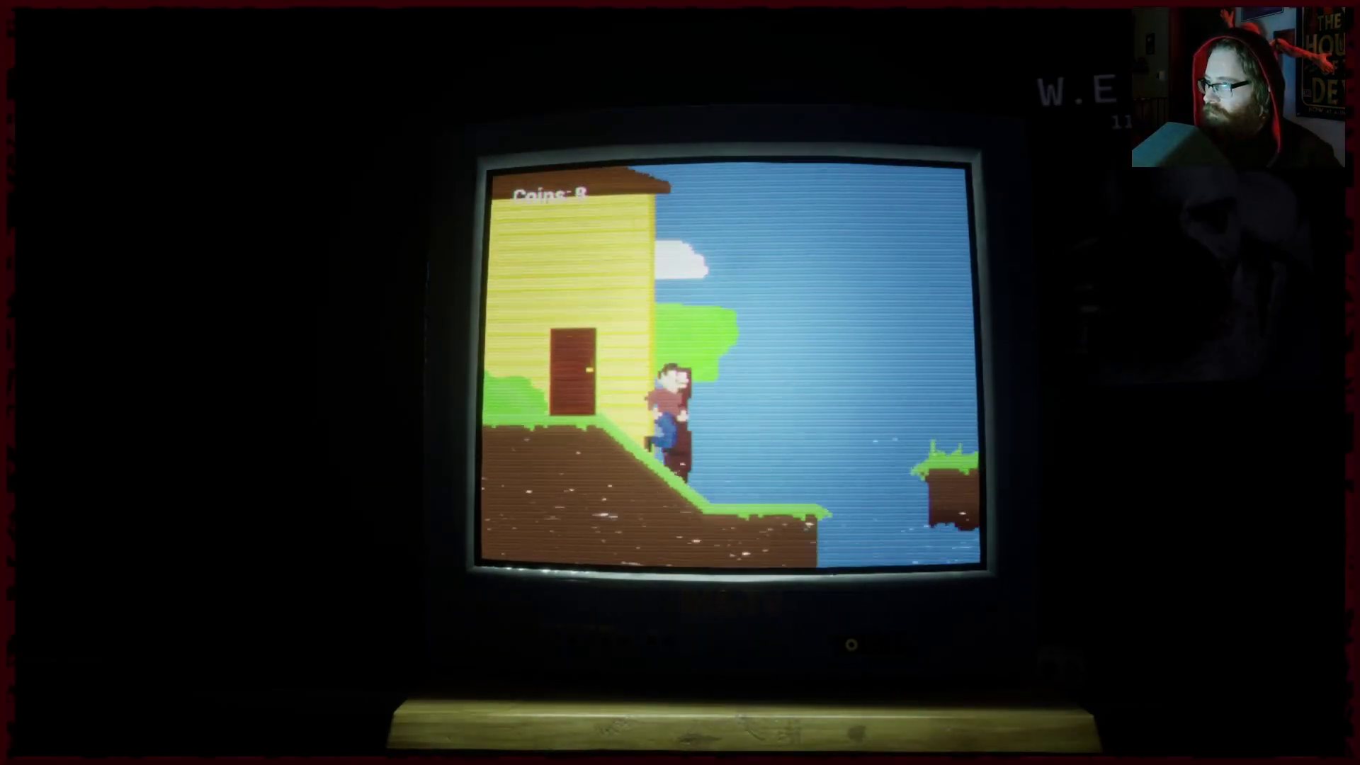
pyautogui.press('Right')
pyautogui.press('Right')
# Run past the red house, jump the gap, and enter the next house's door.
pyautogui.press('Right')
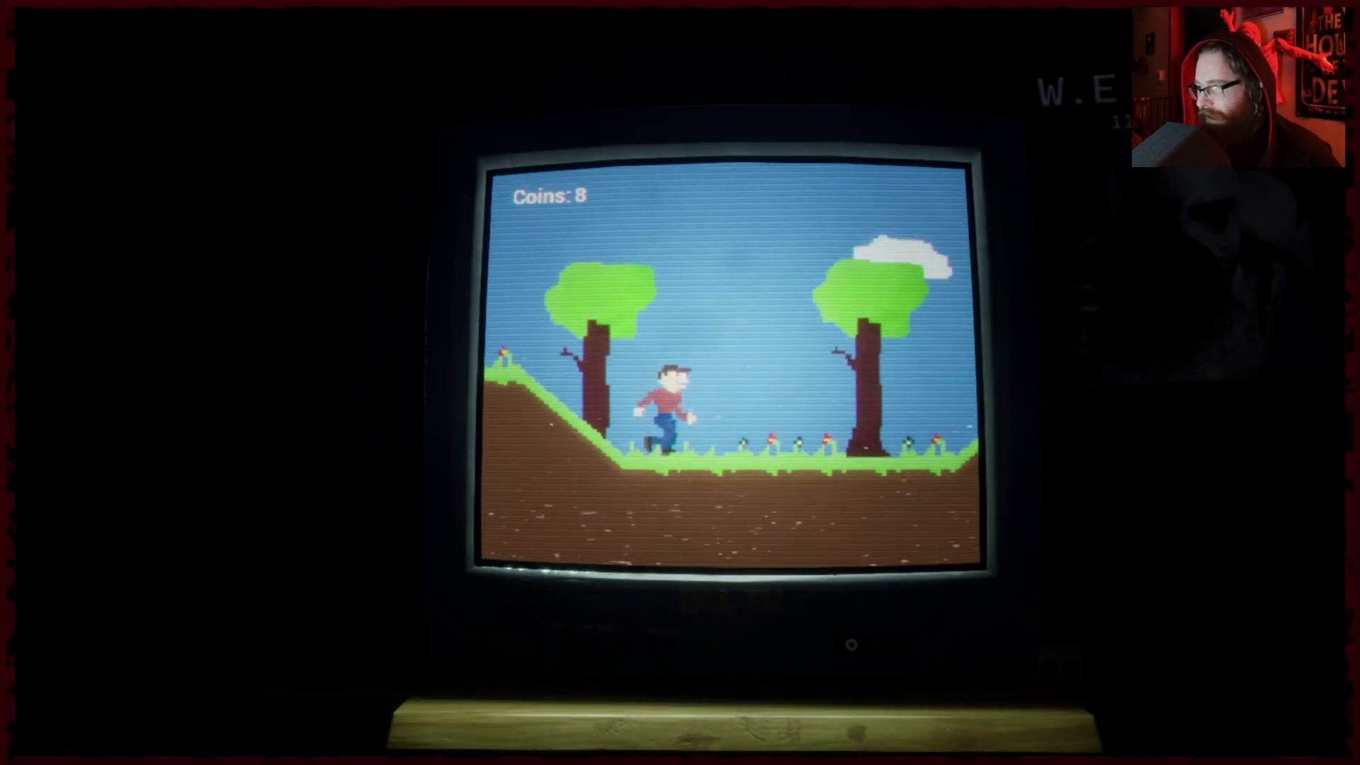
pyautogui.press('Right')
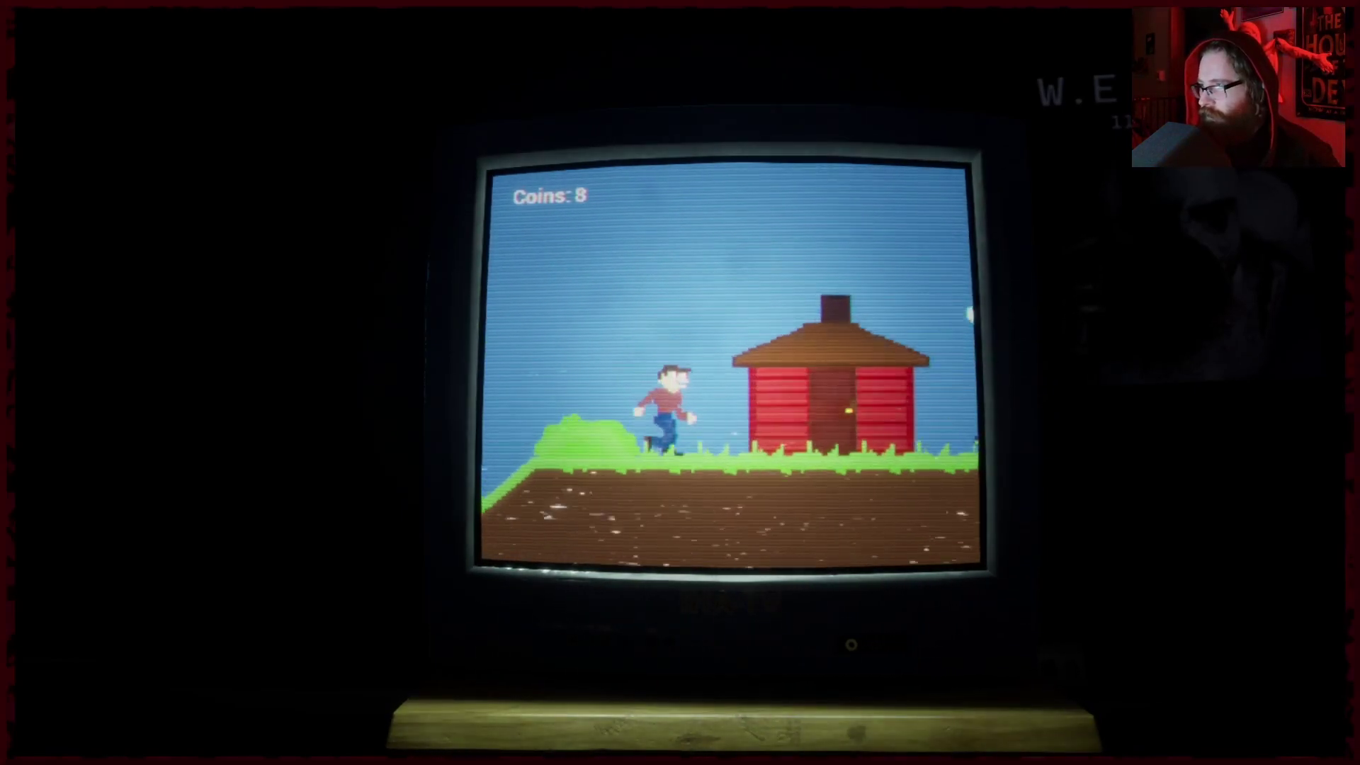
pyautogui.press('Right')
pyautogui.press('Right')
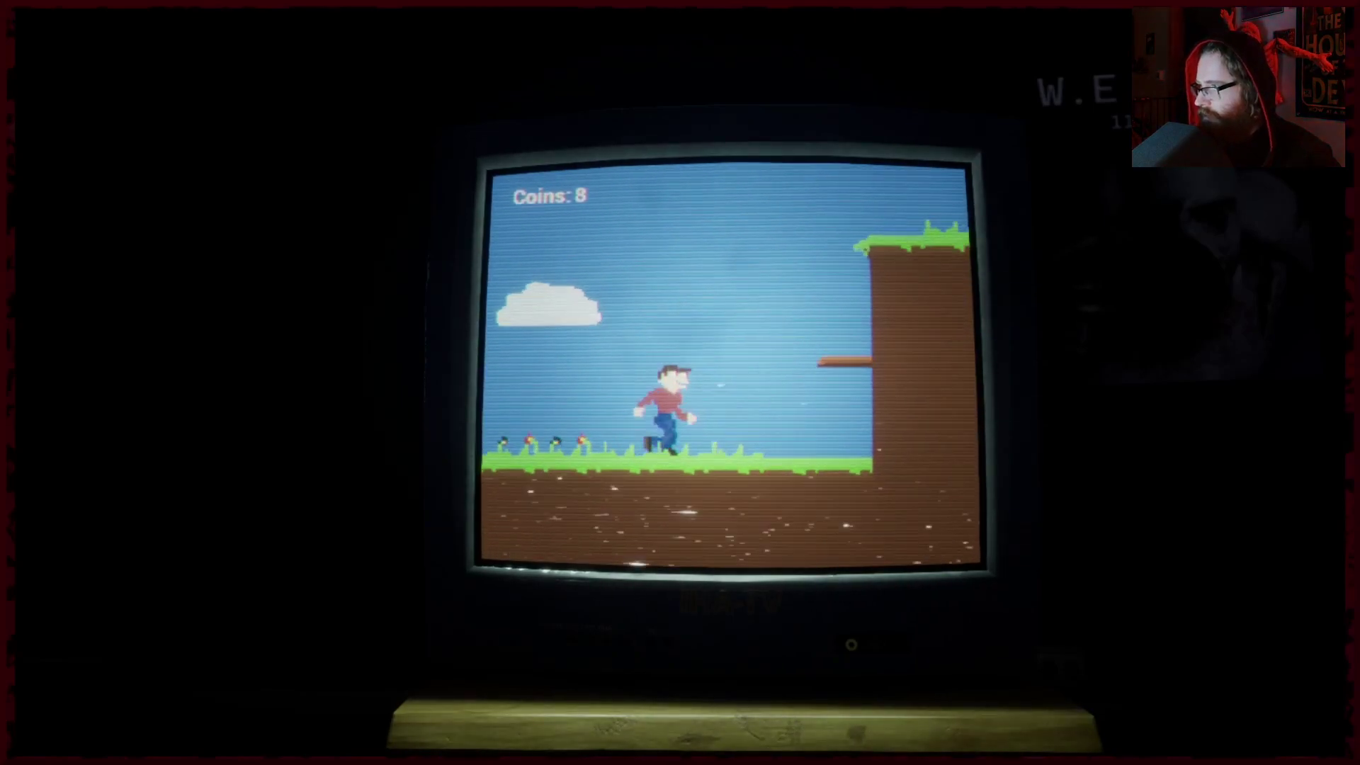
pyautogui.press('space')
pyautogui.press('Right')
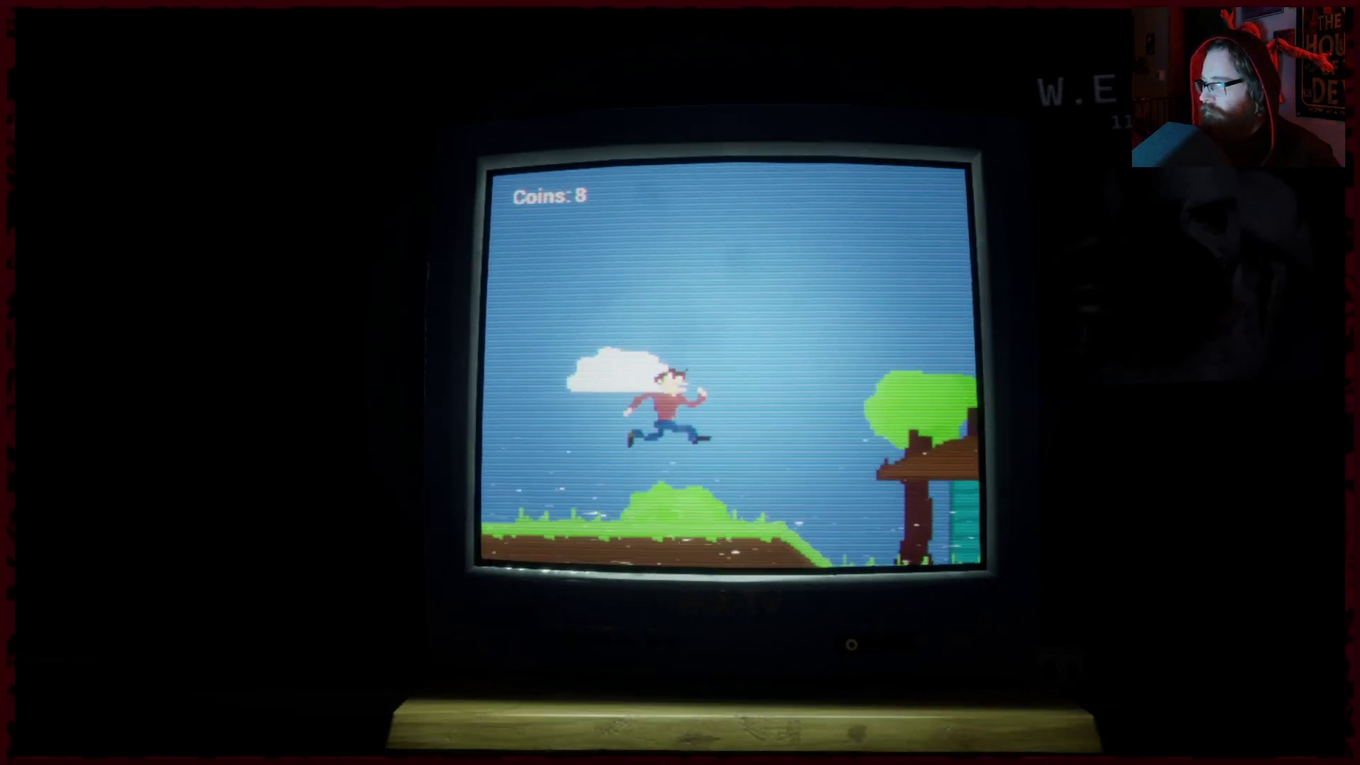
pyautogui.press('Right')
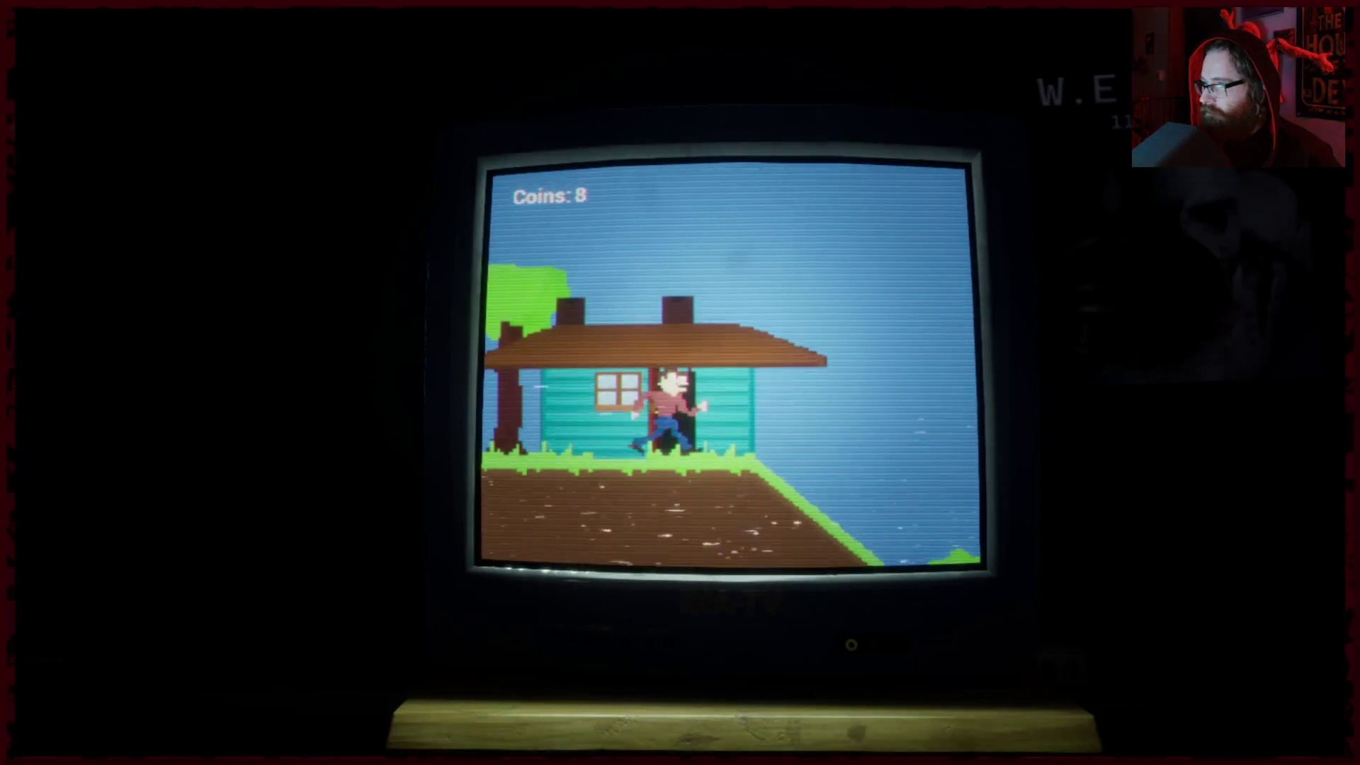
pyautogui.press('Right')
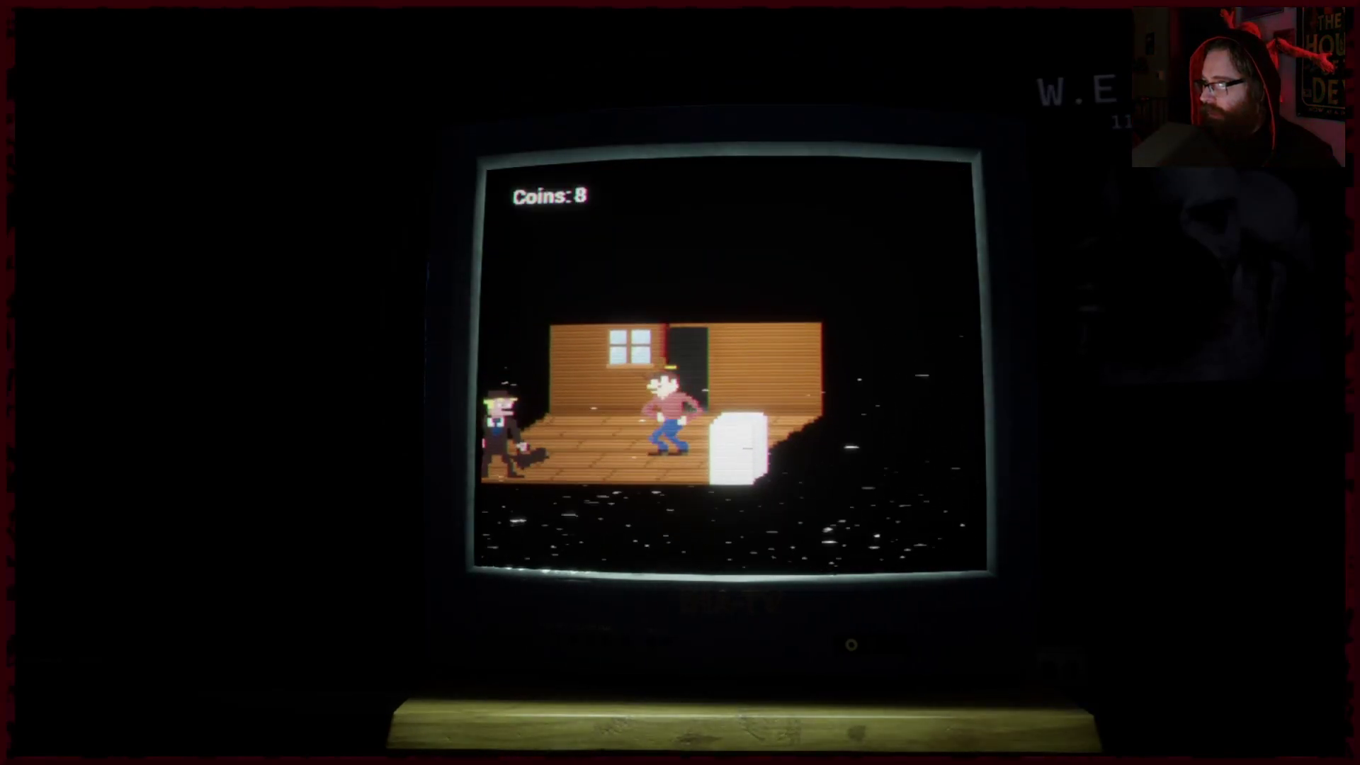
pyautogui.press('Right')
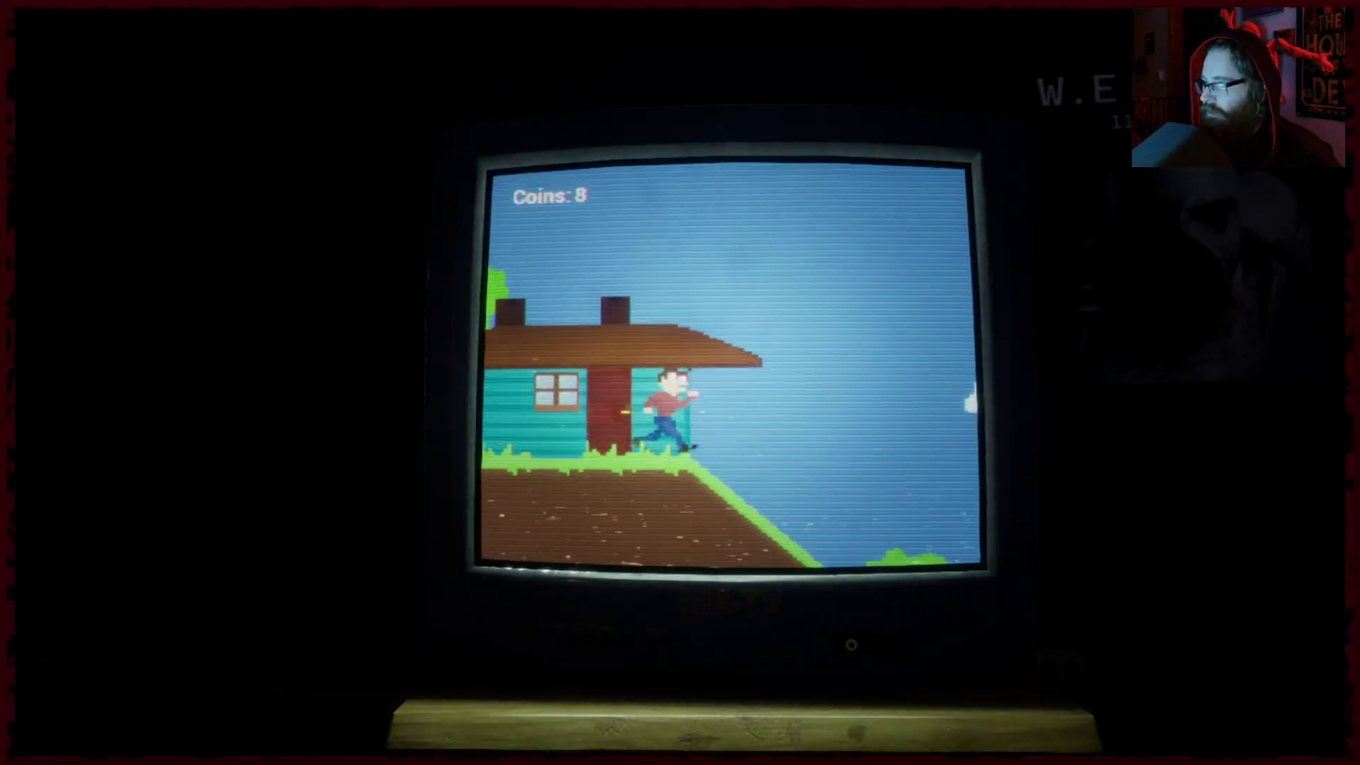
# Run past the red barn and tree, up the slope, and into the forest.
pyautogui.press('Right')
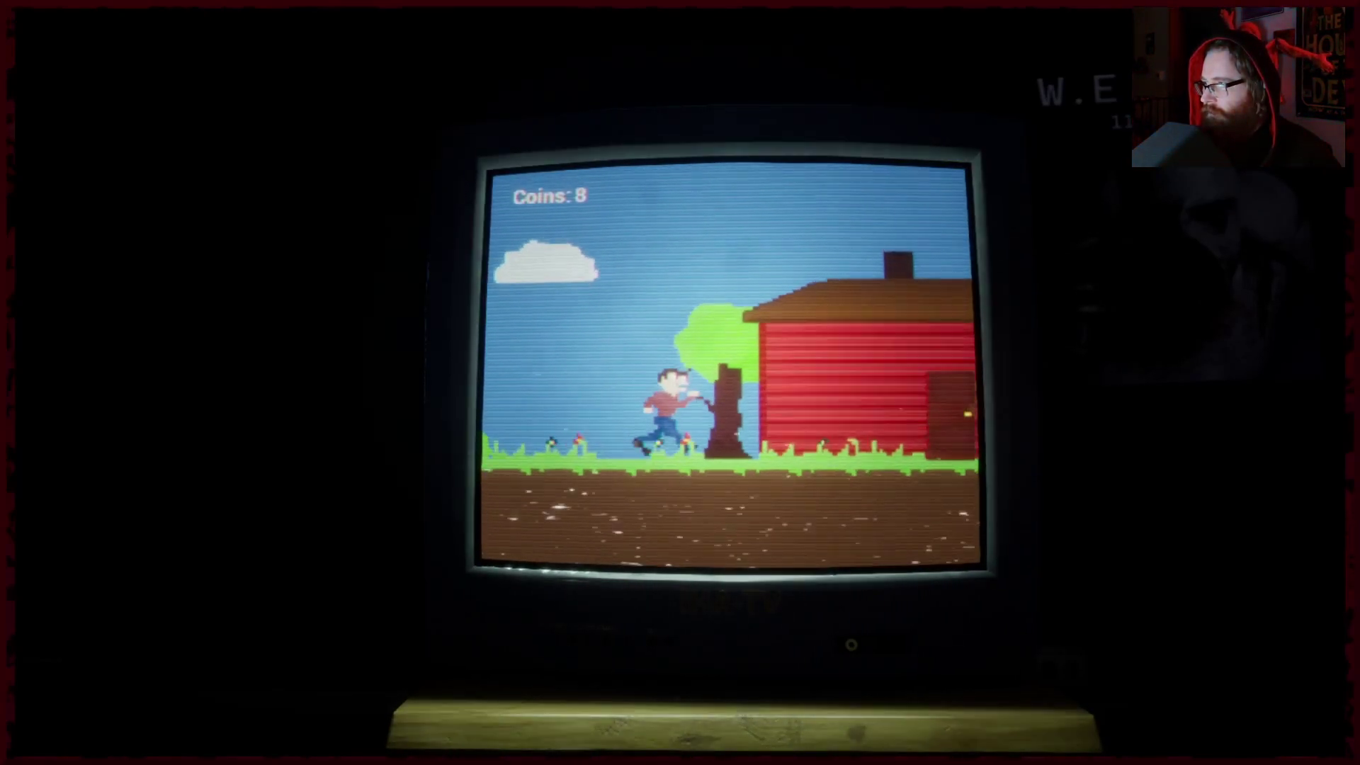
pyautogui.press('Right')
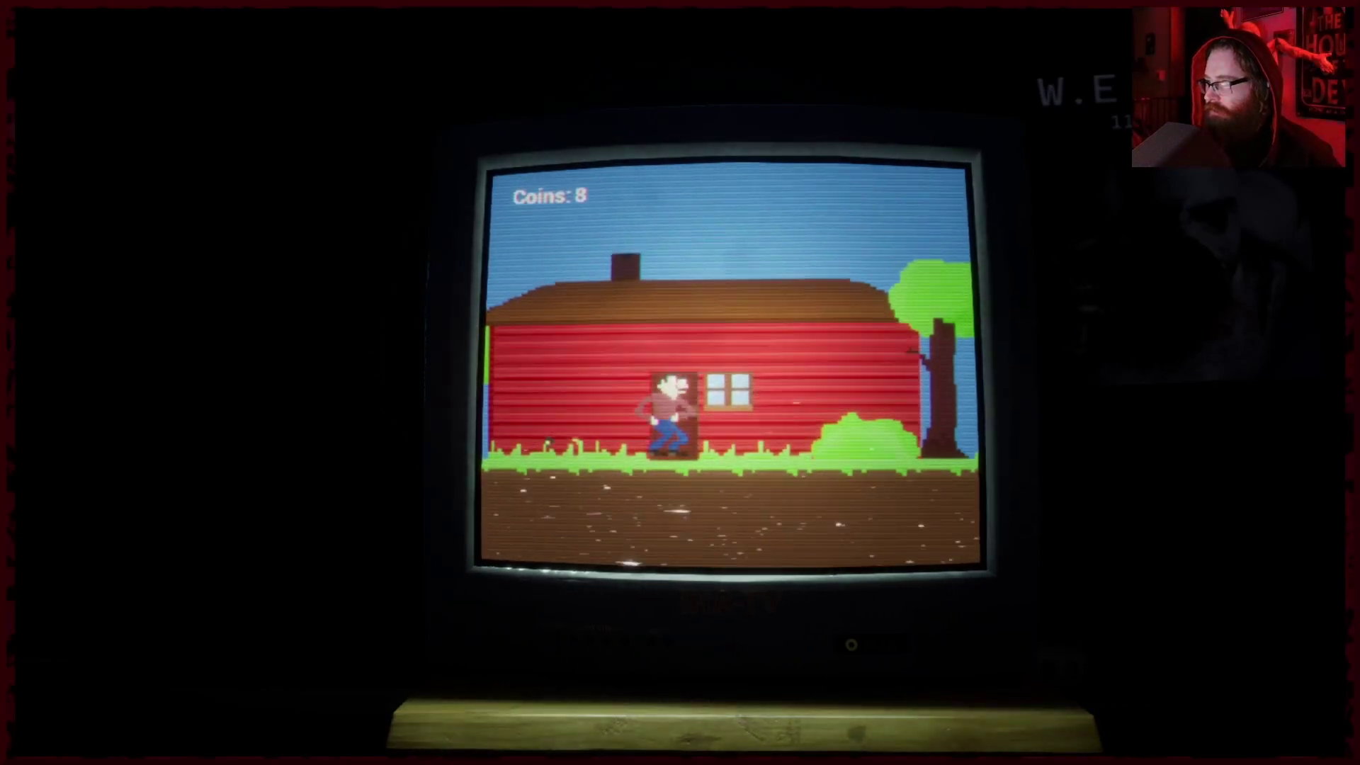
pyautogui.press('Right')
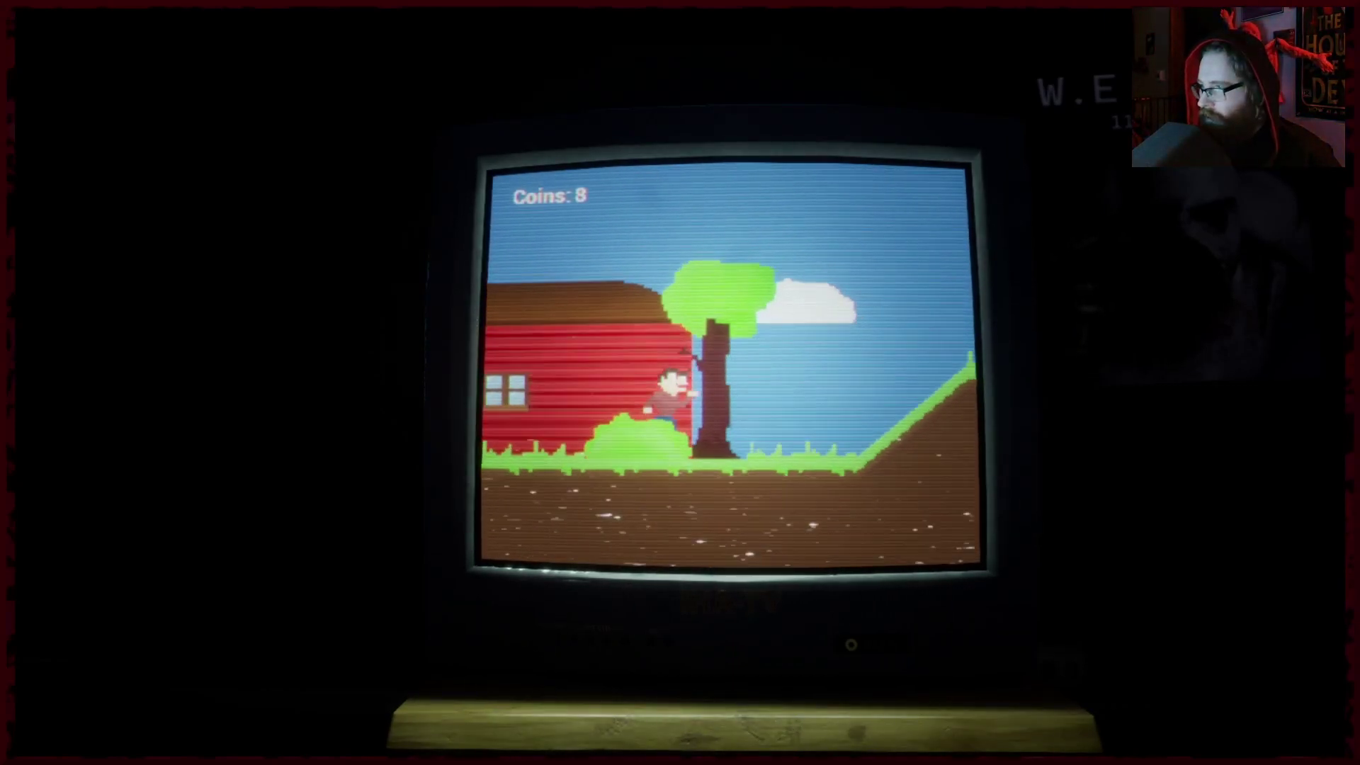
pyautogui.press('Right')
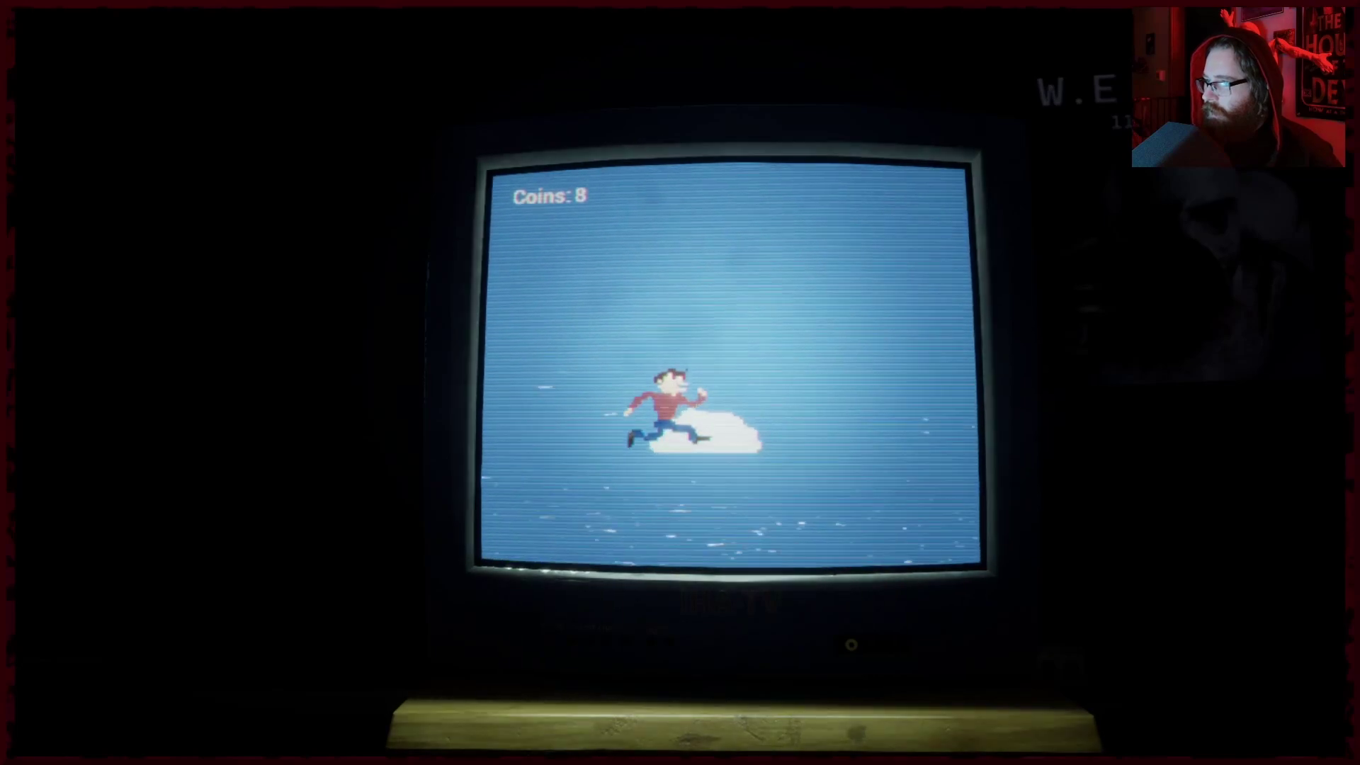
pyautogui.press('Right')
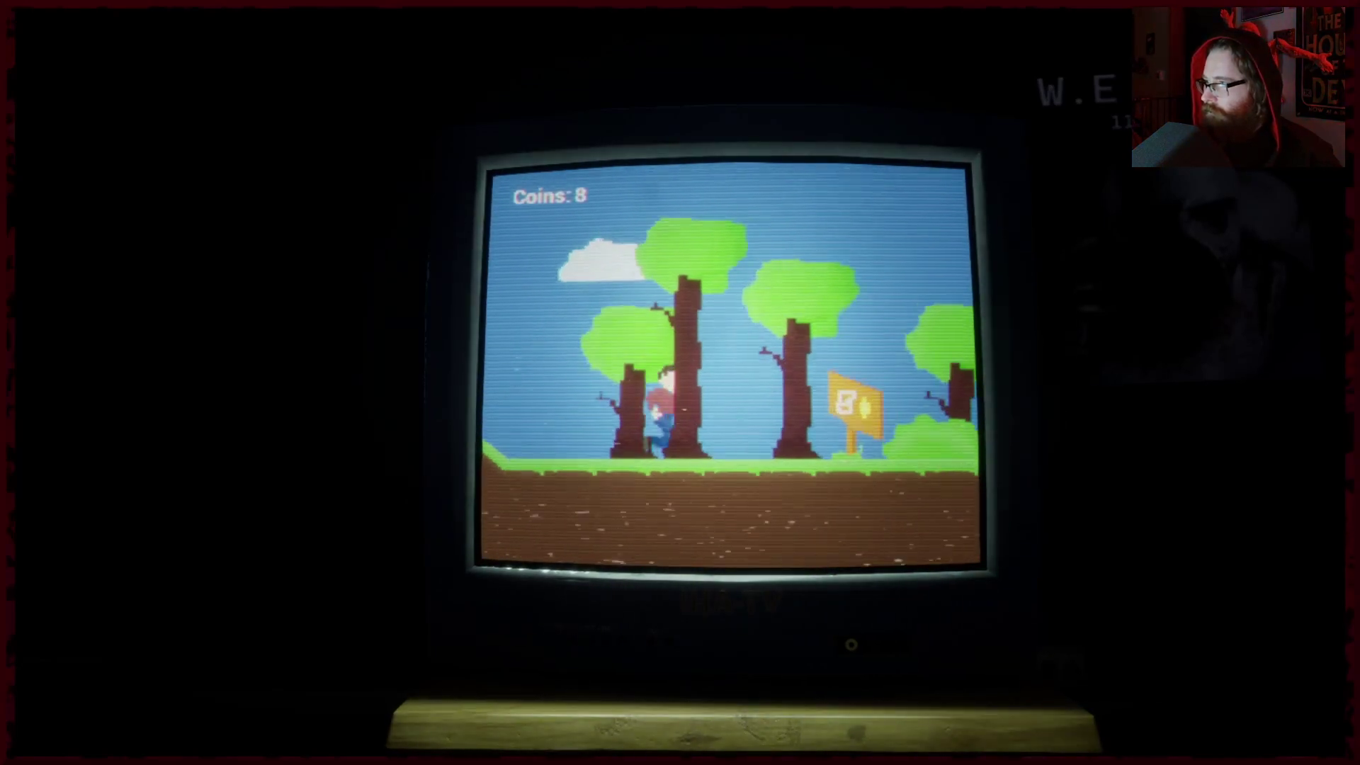
pyautogui.press('Right')
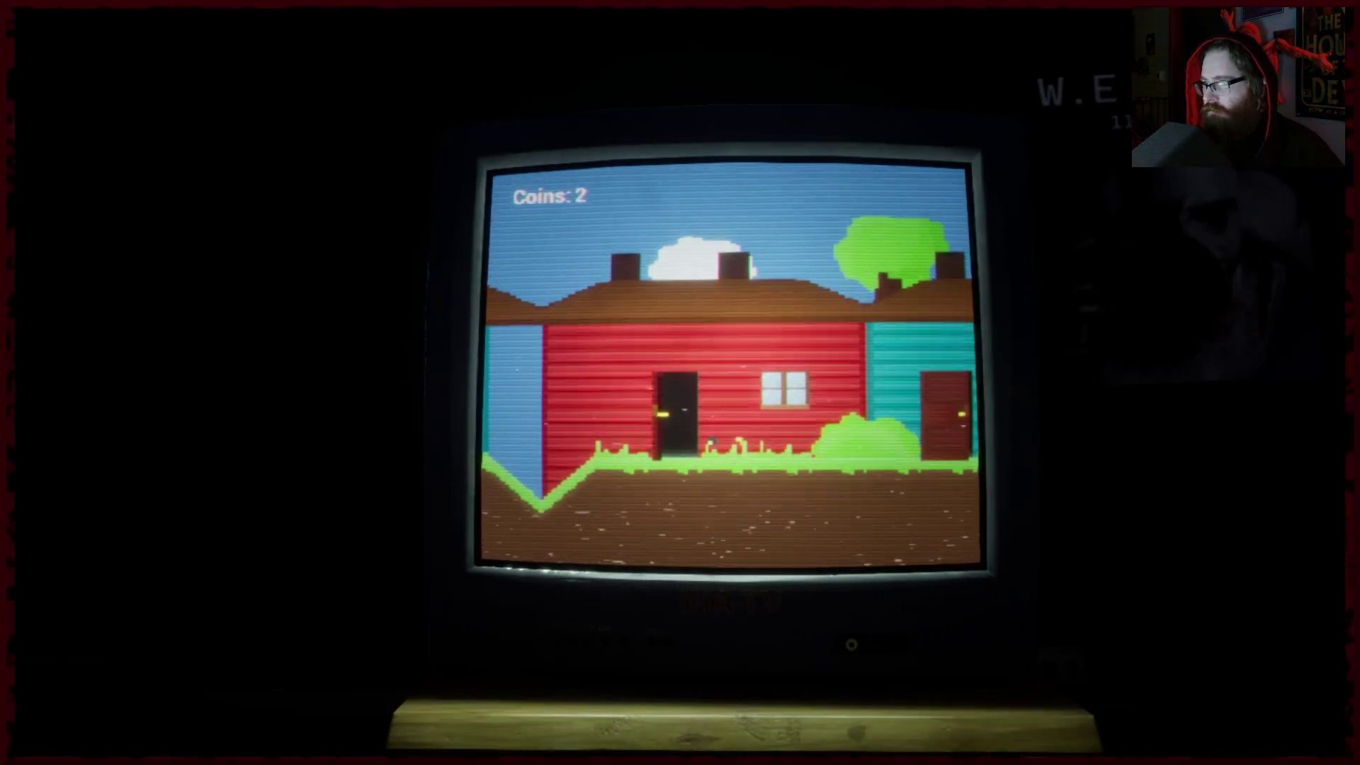
# Look behind toward the bedroom door, then turn back past the TV toward the bed.
pyautogui.moveTo(680, 383); pyautogui.dragTo(213, 383)
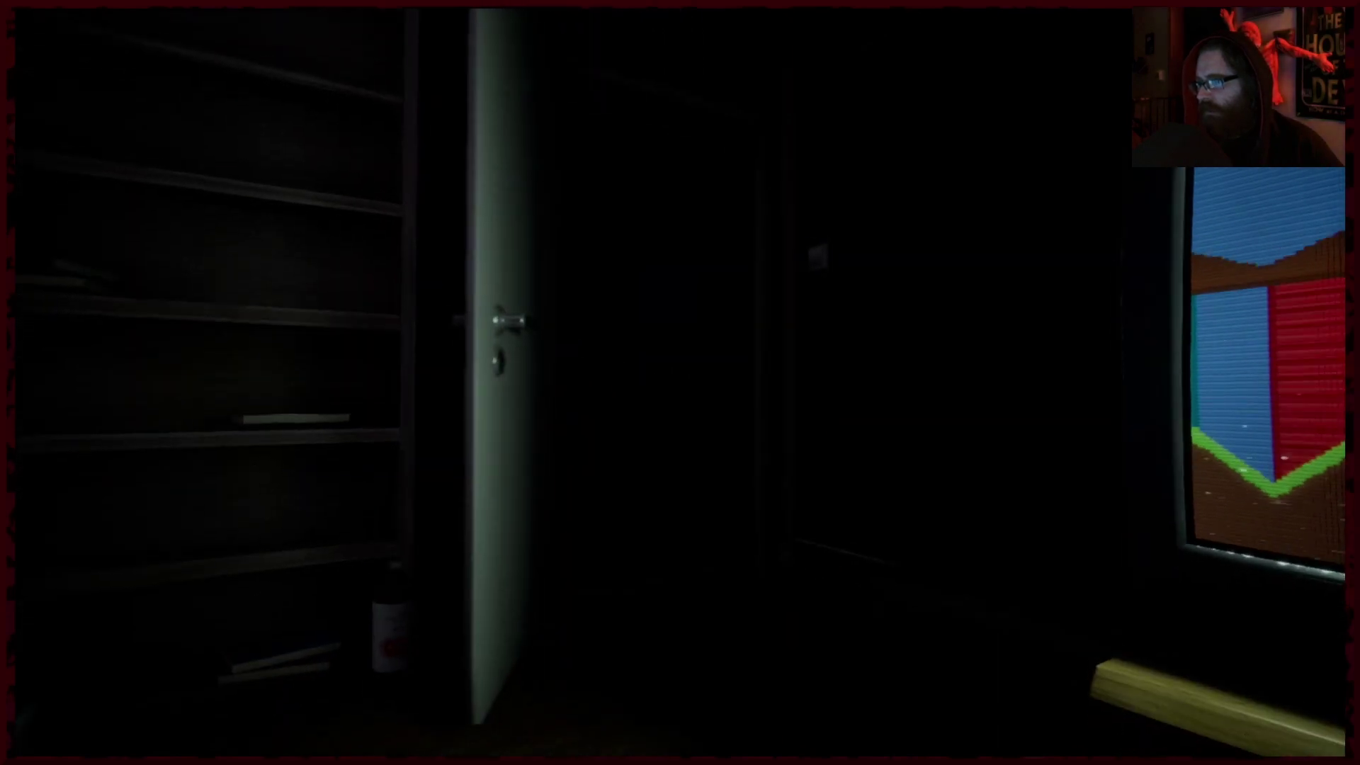
pyautogui.moveTo(425, 382); pyautogui.dragTo(1062, 383)
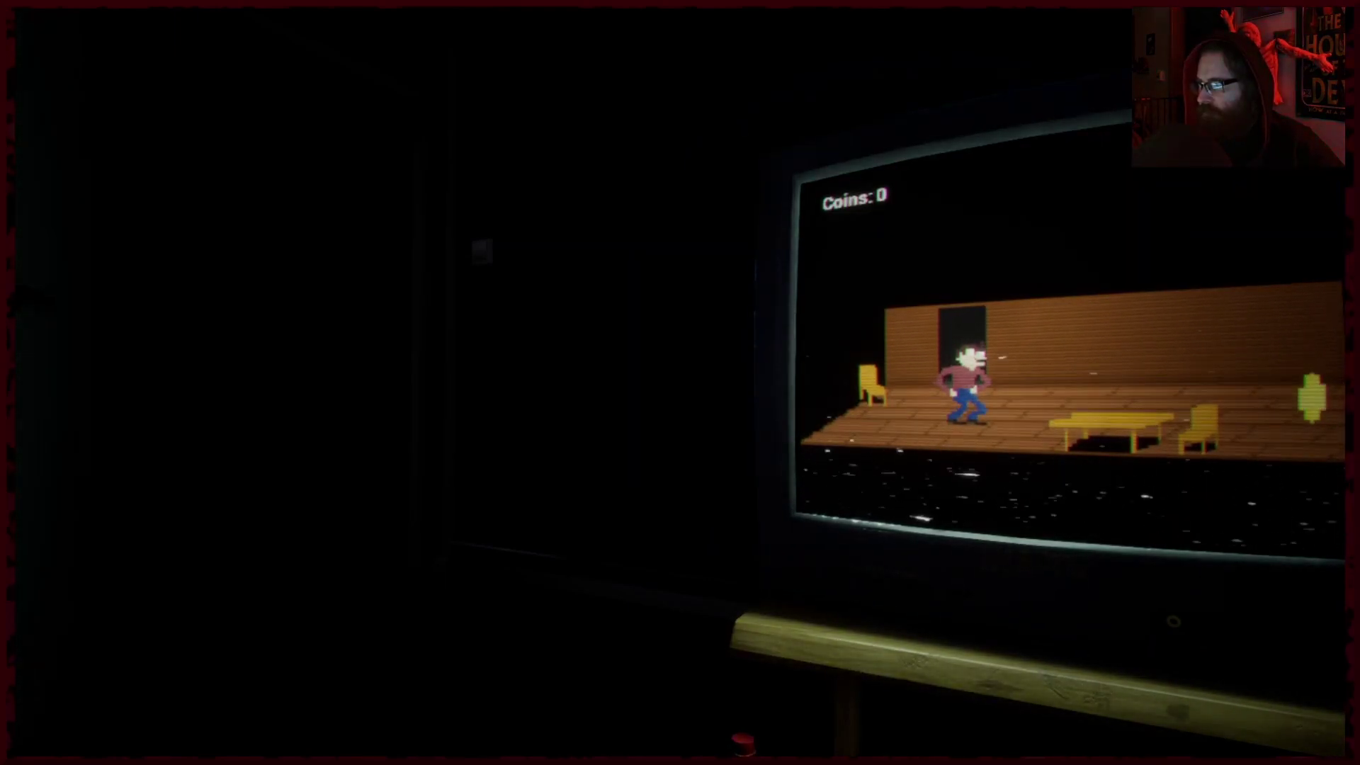
# Run right collecting the room's two coins and continue into the night level.
pyautogui.press('Right')
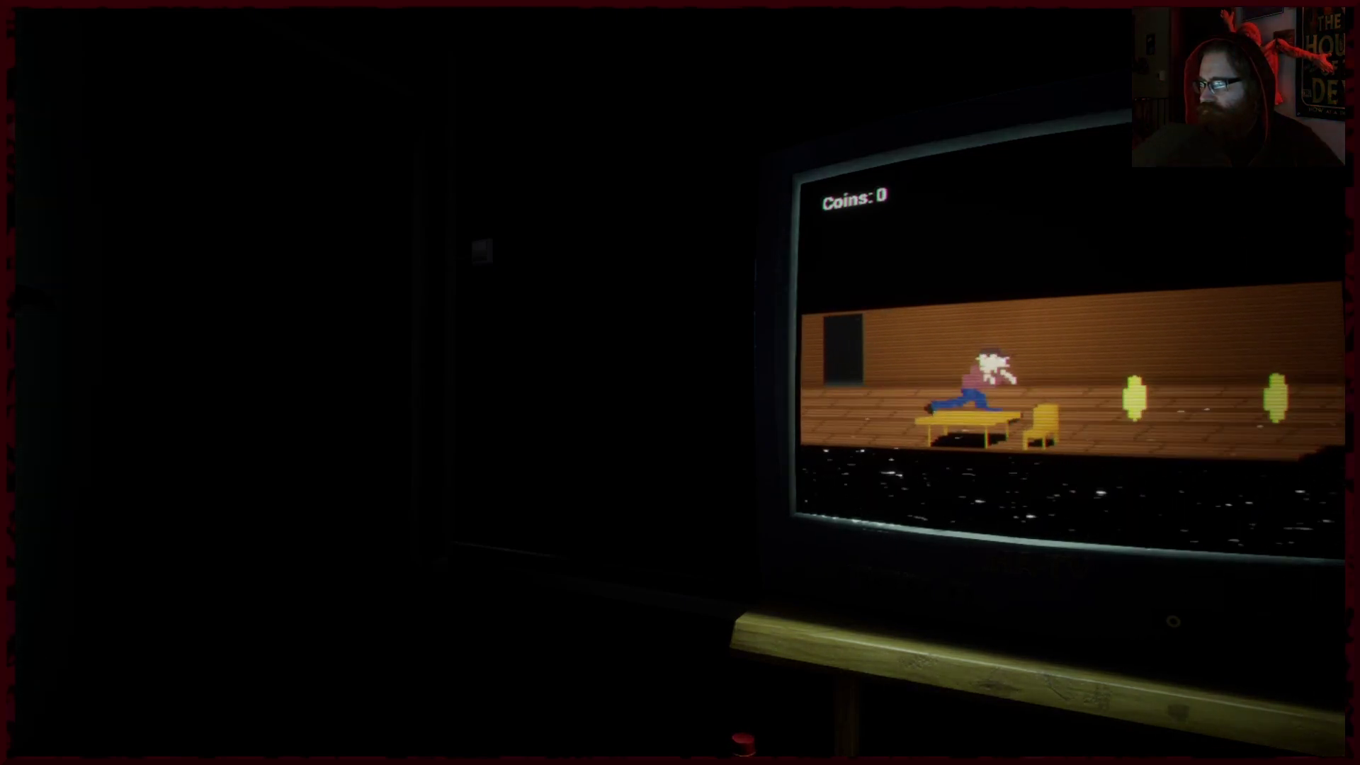
pyautogui.press('Right')
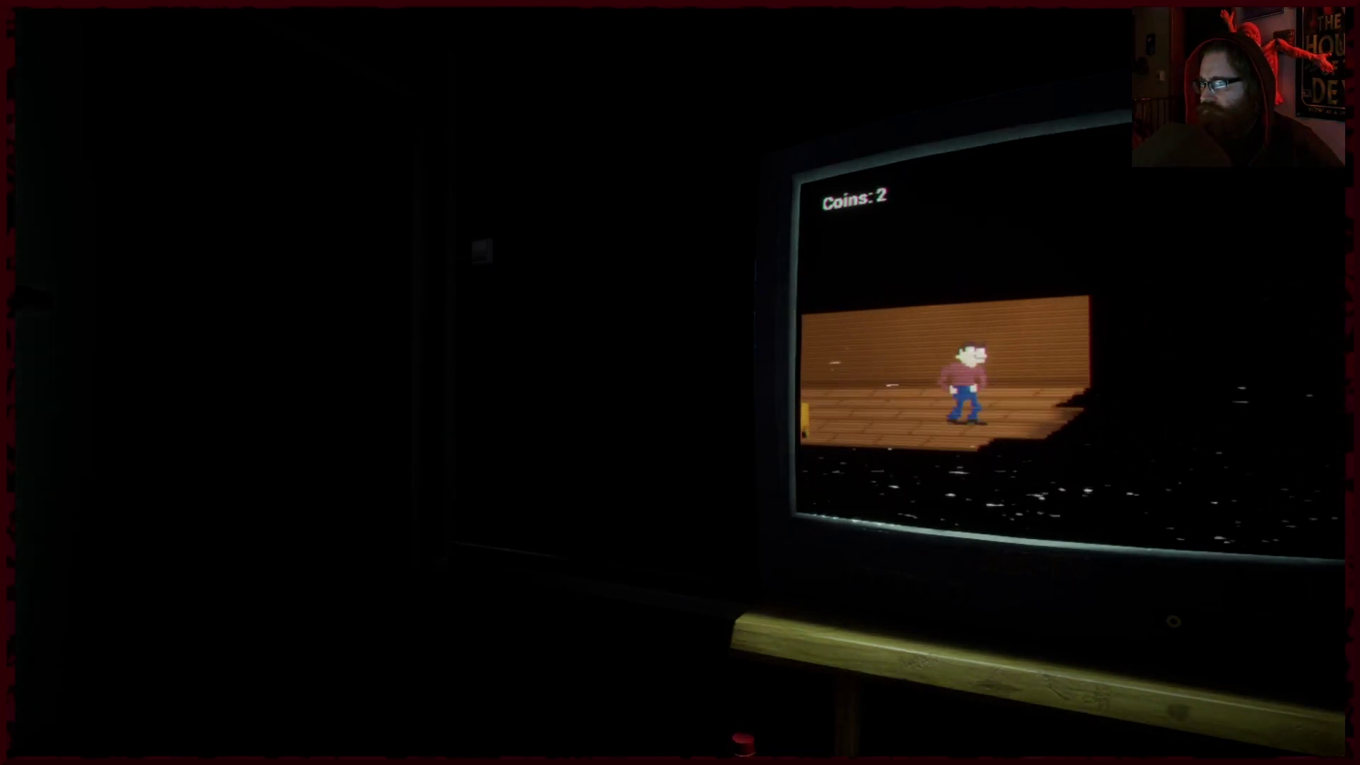
pyautogui.press('Right')
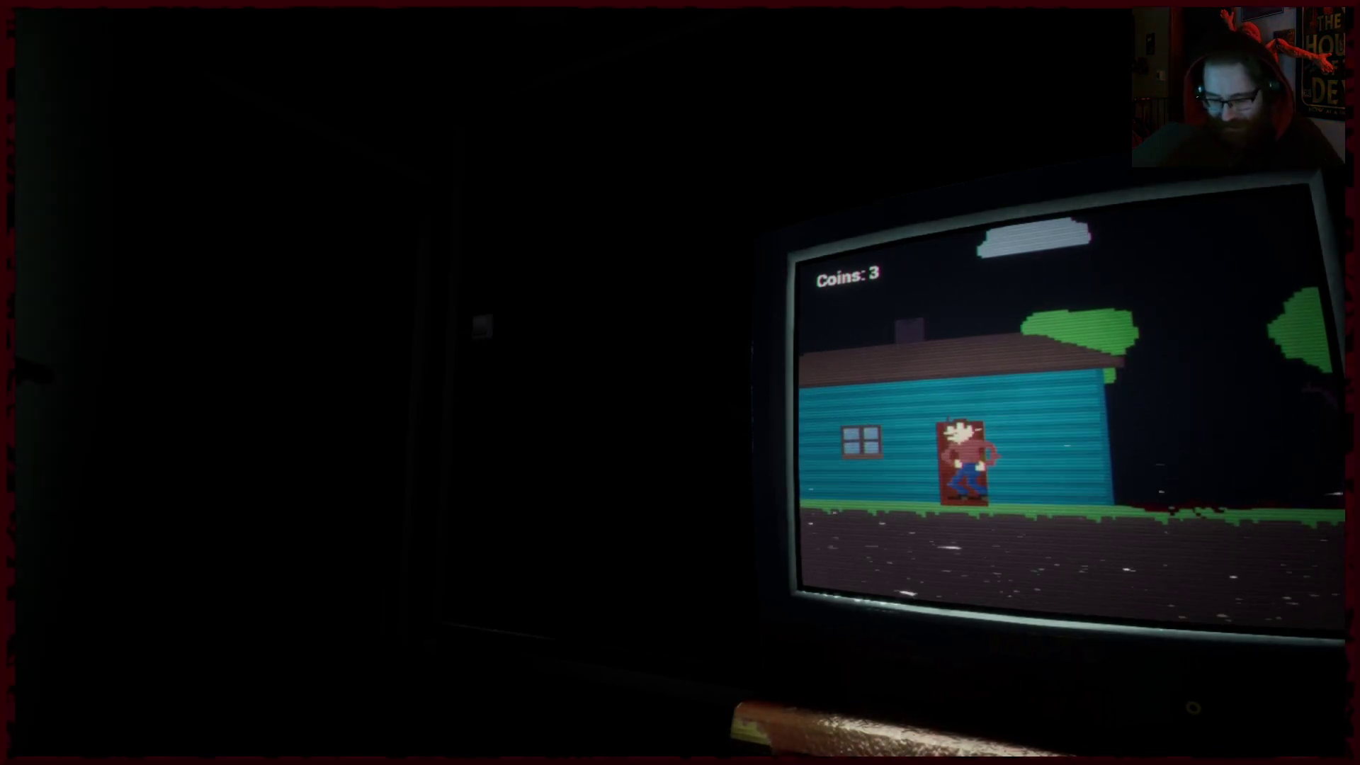
# Turn the view from the glitching TV toward the open bedroom door.
pyautogui.moveTo(681, 382); pyautogui.dragTo(213, 382)
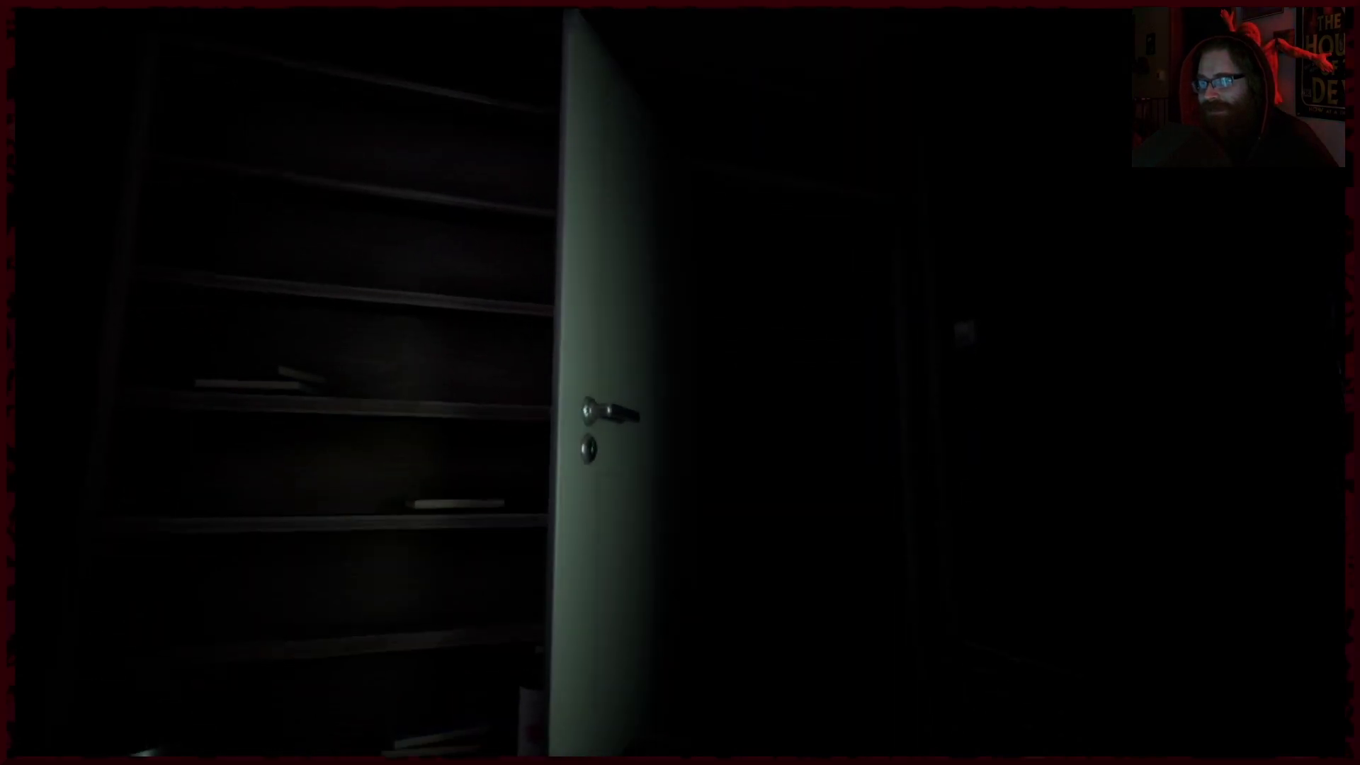